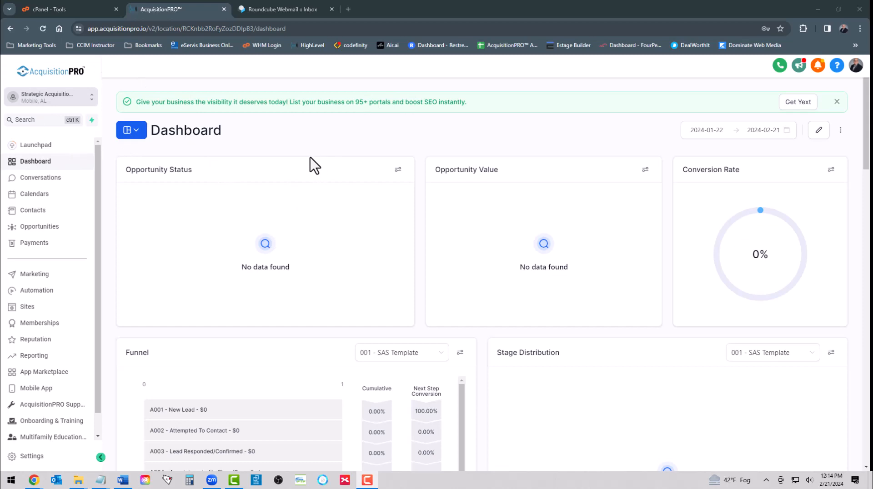
Step: Look over the cPanel and webmail tabs, then come back to AcquisitionPRO
left_click(53, 5)
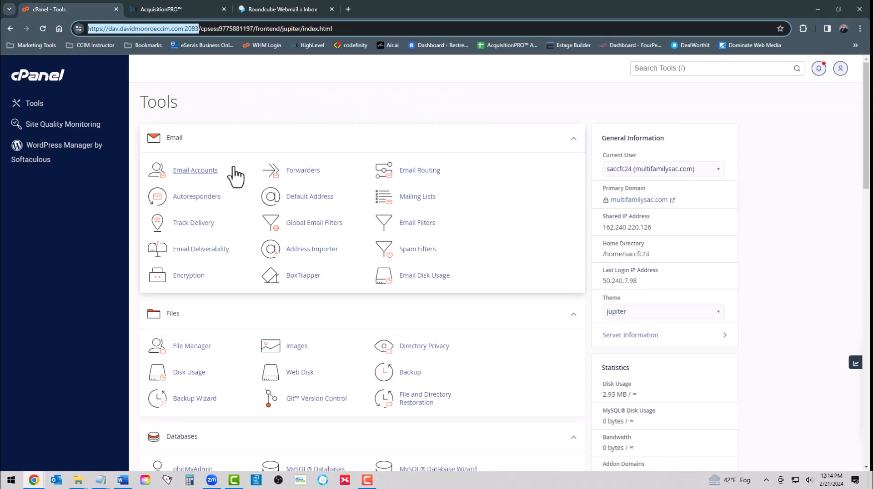
left_click(174, 8)
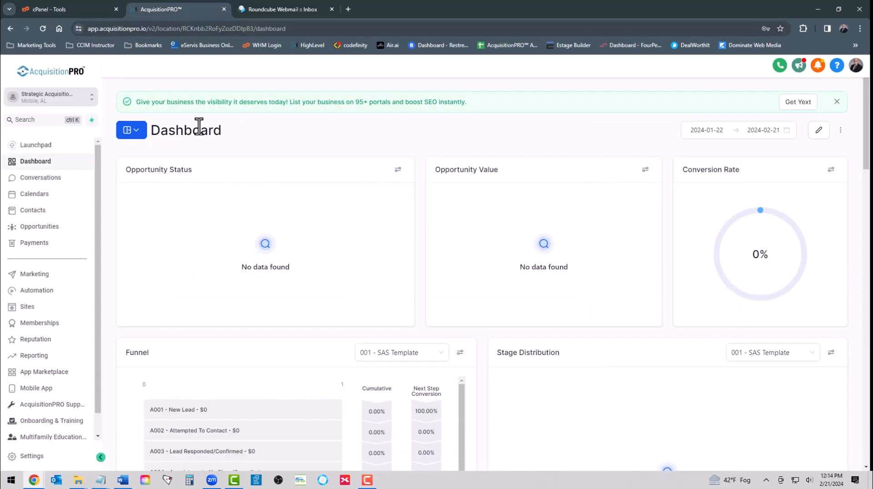
left_click(272, 8)
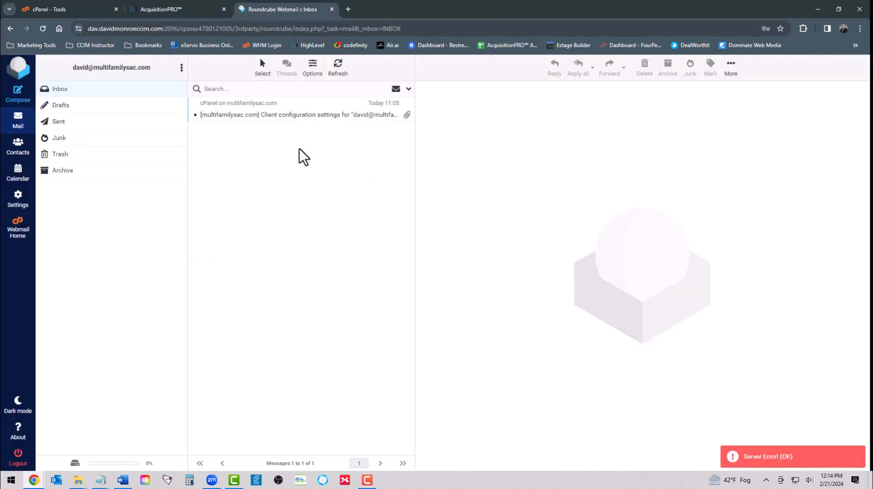
left_click(170, 10)
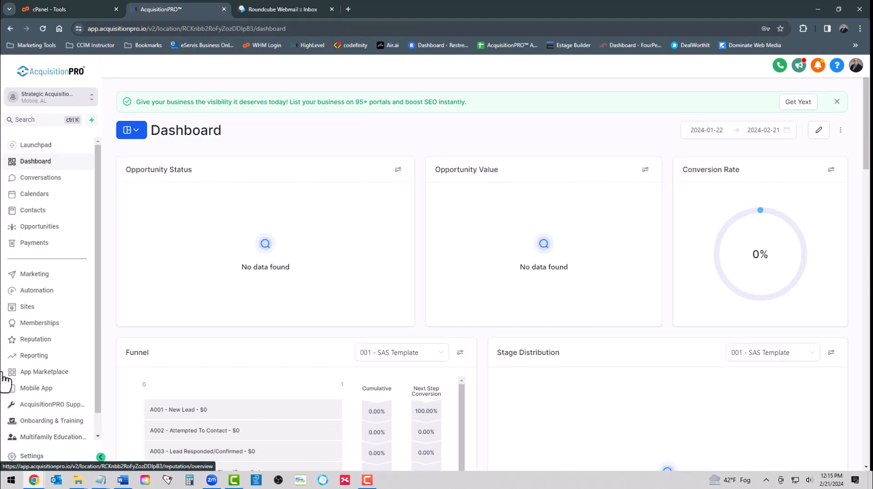
Step: Go to Settings > Domains and begin connecting a new domain
left_click(31, 458)
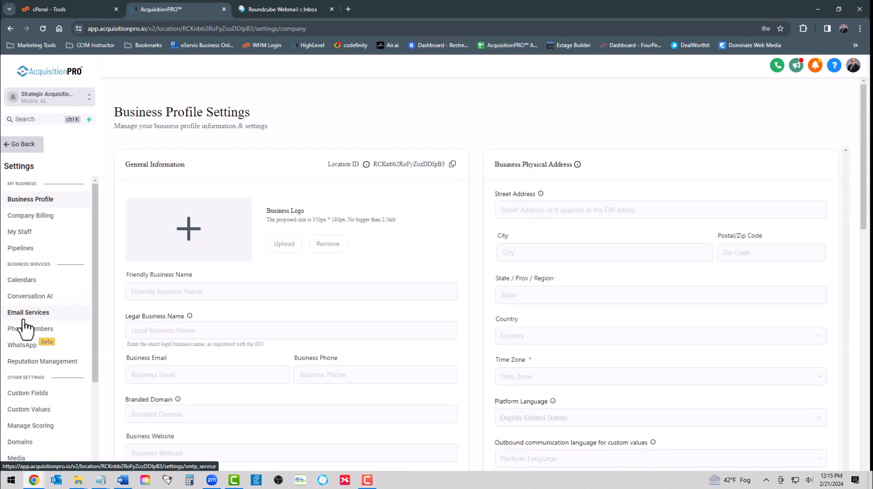
scroll(23, 415, "down", 3)
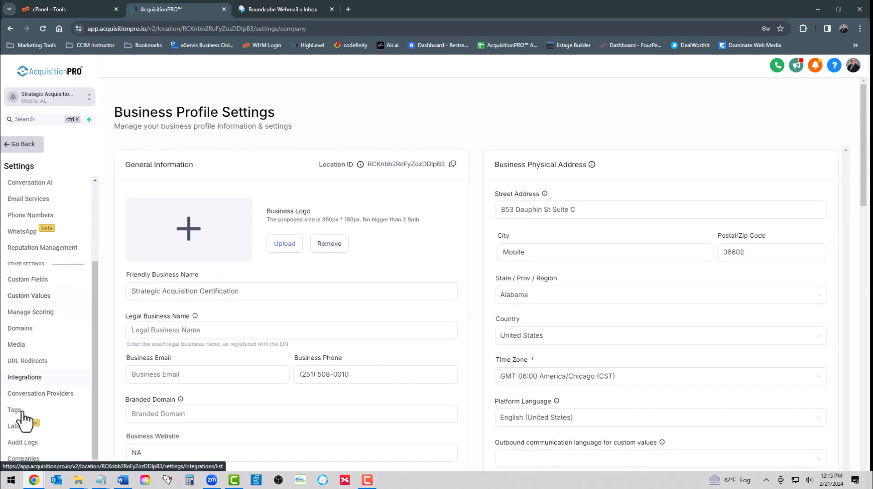
left_click(18, 330)
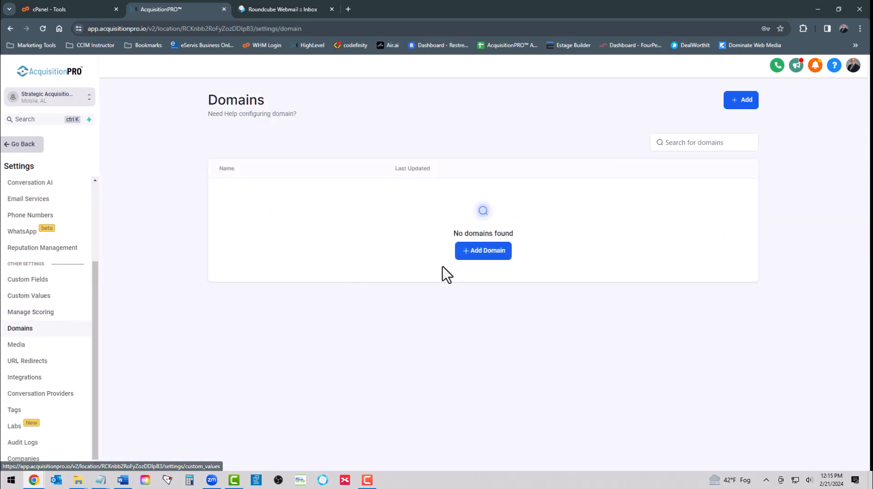
left_click(487, 252)
Step: Paste multifamilysac.com as the domain URL with the www version turned off
left_click(387, 273)
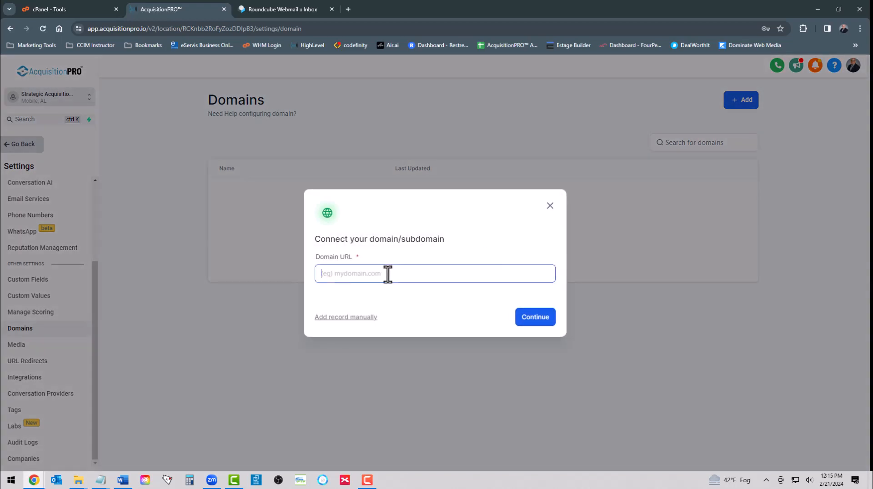
key("alt+Tab")
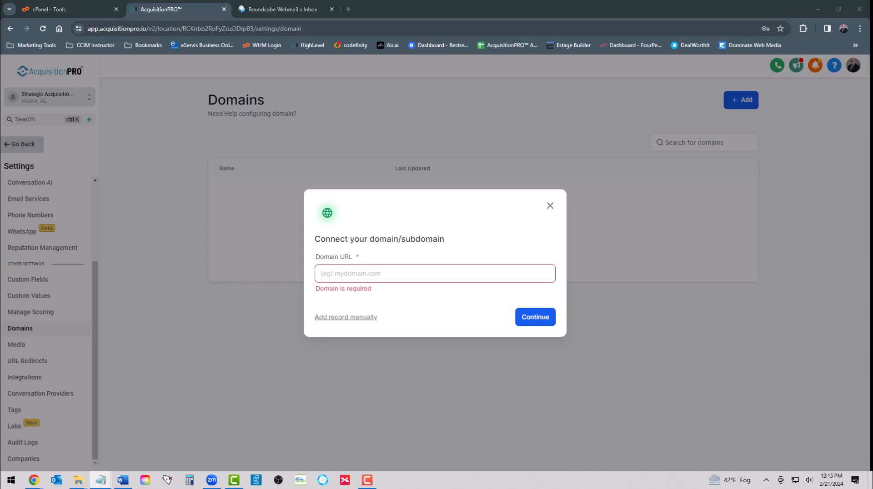
right_click(346, 277)
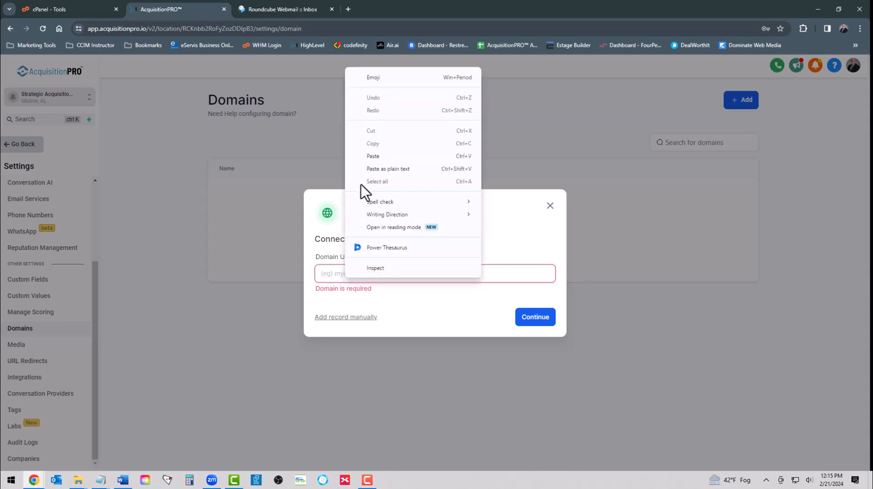
left_click(367, 157)
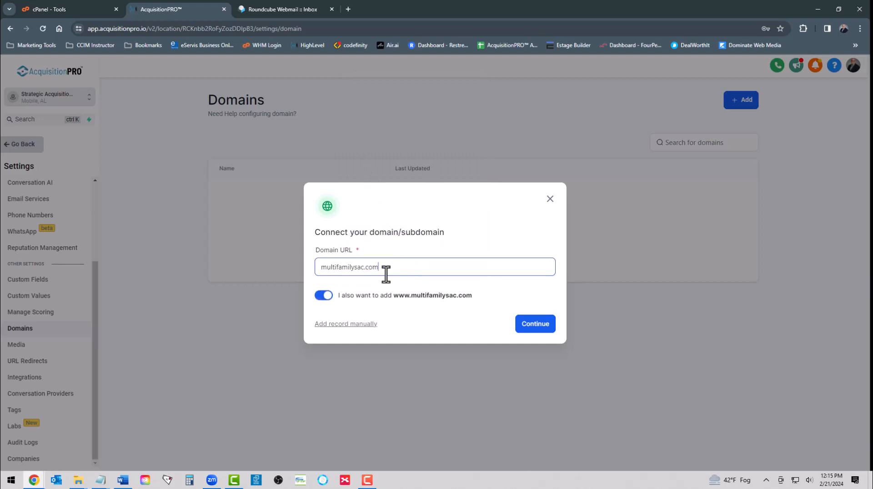
left_click(324, 297)
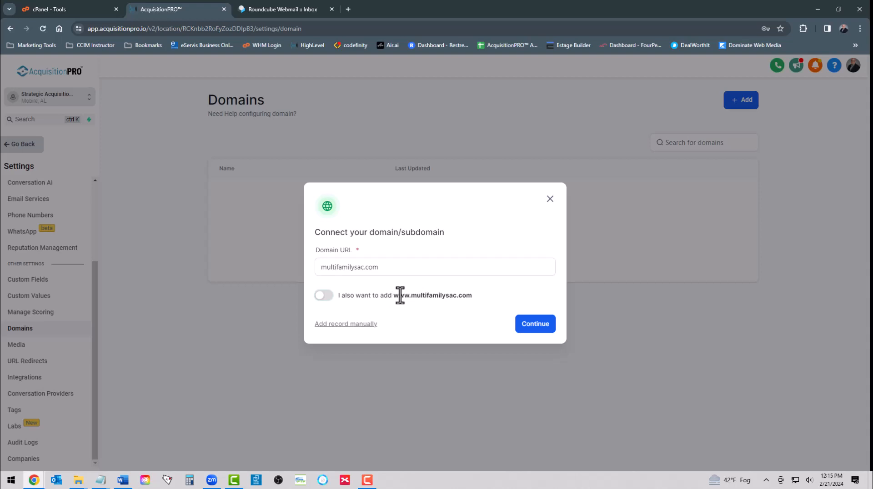
Step: Submit the domain and copy the required A record value 34.68.234.4
left_click(337, 268)
left_click(537, 324)
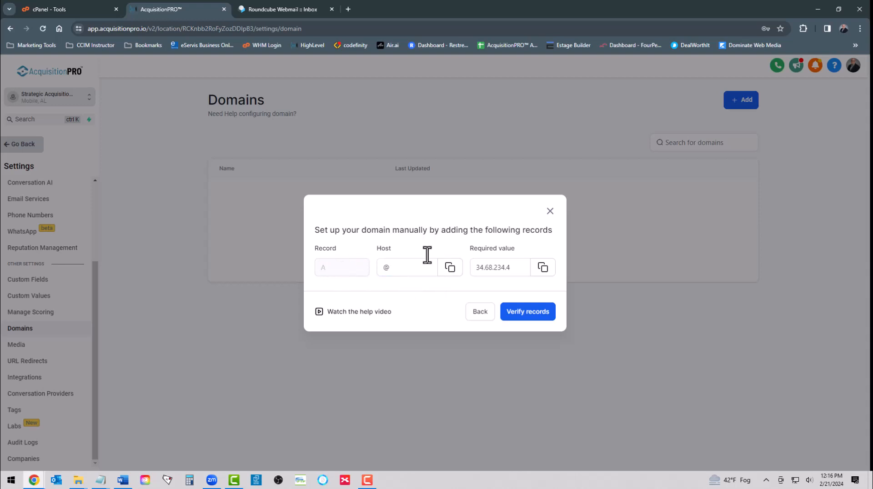
left_click(542, 267)
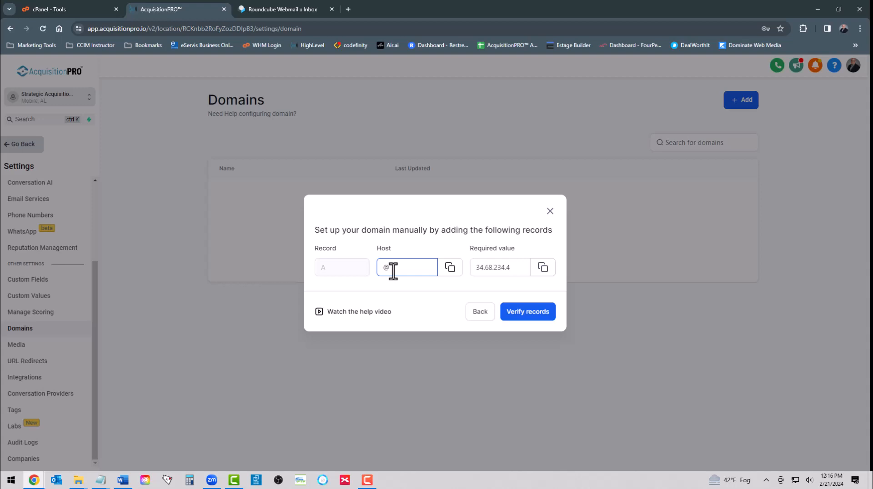
Step: In cPanel's Zone Editor, manage the DNS records for multifamilysac.com
left_click(58, 10)
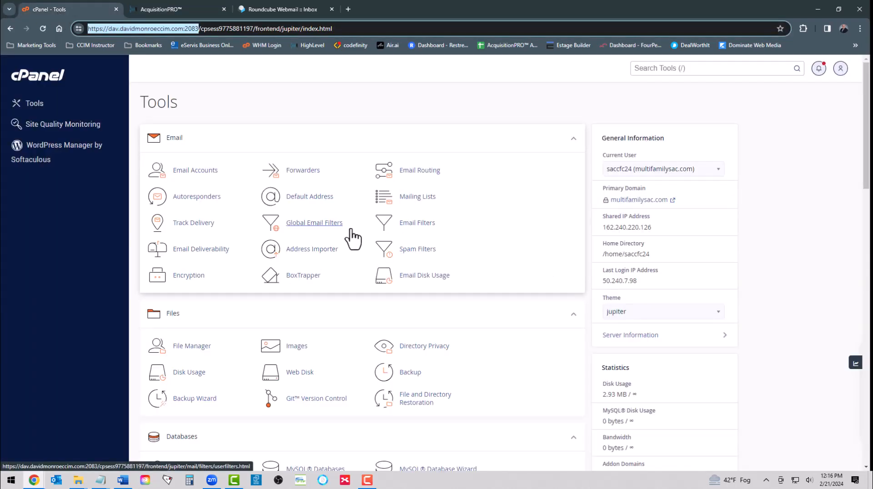
scroll(288, 291, "down", 6)
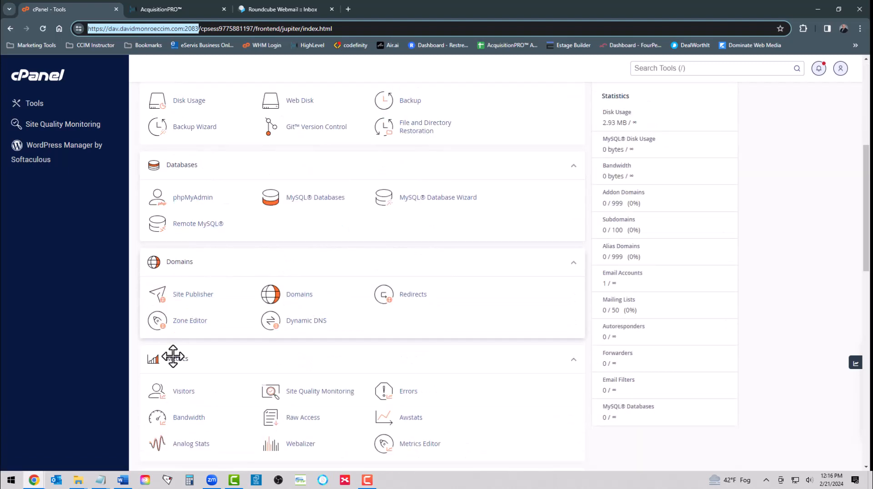
left_click(190, 321)
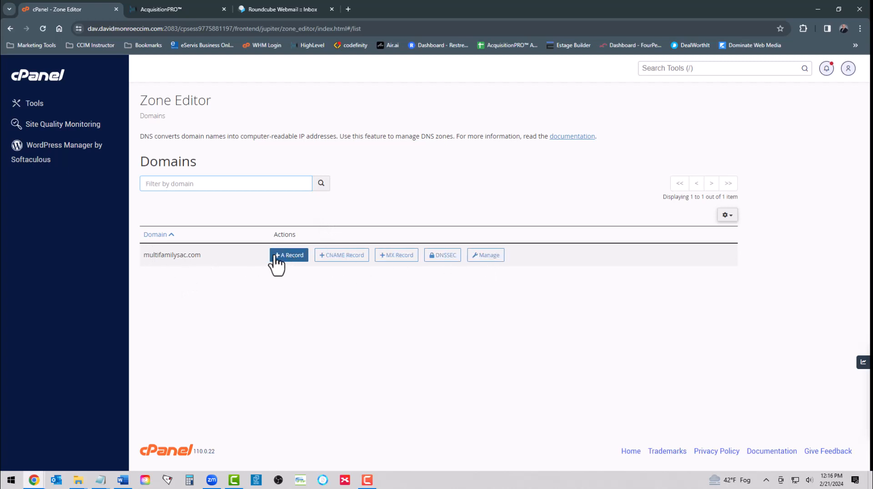
left_click(485, 257)
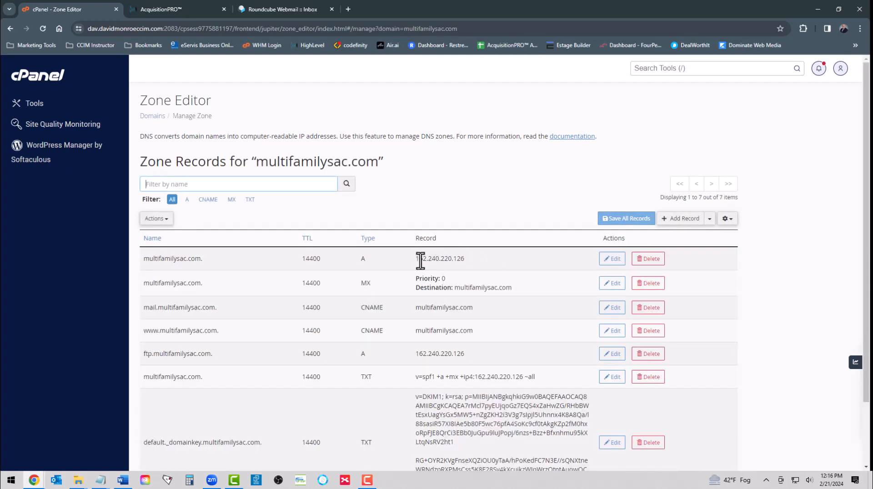
Step: Change the root A record from 162.240.220.126 to 34.68.234.4 and save it
left_click_drag(415, 259, 467, 260)
left_click(613, 259)
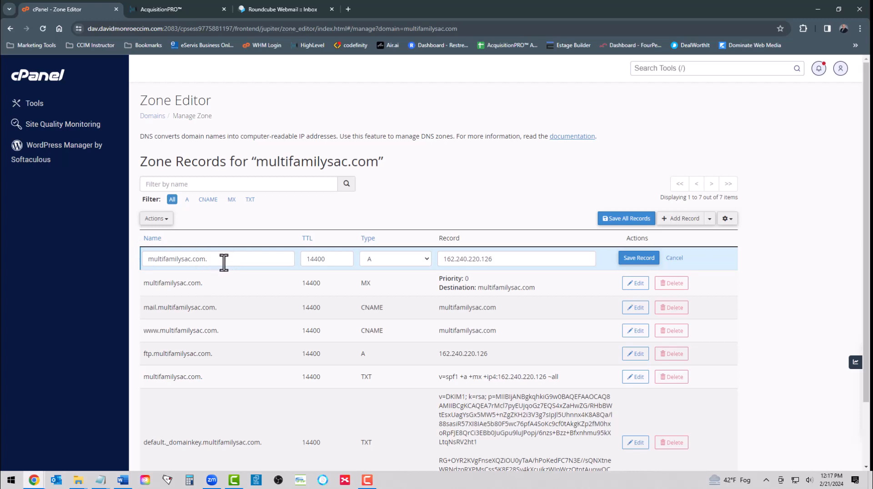
left_click(371, 262)
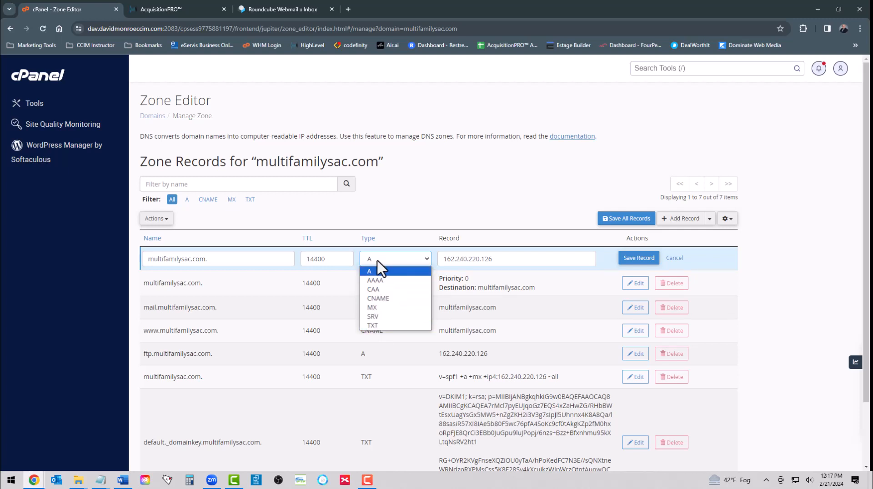
left_click(500, 259)
left_click_drag(507, 255, 415, 269)
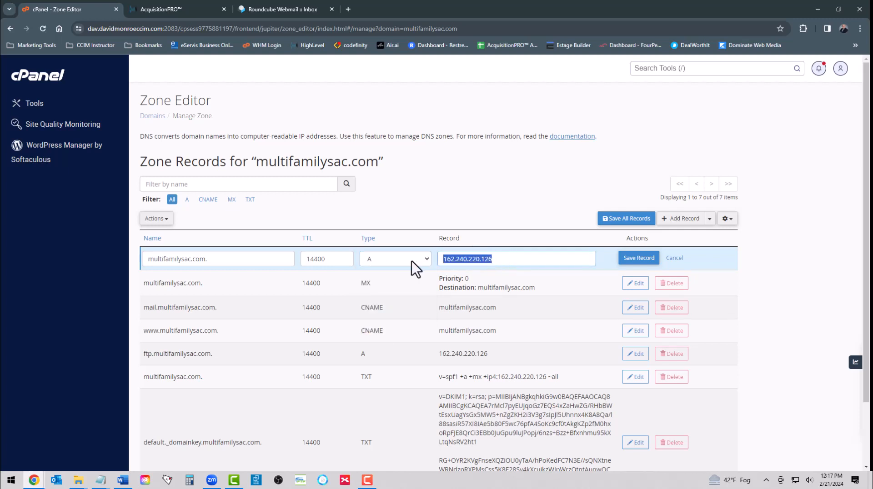
type("34.68.234.4")
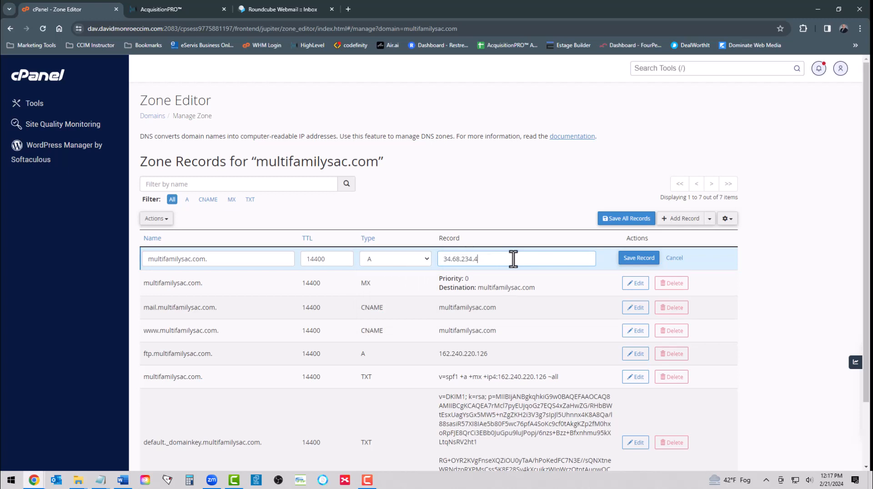
left_click(640, 259)
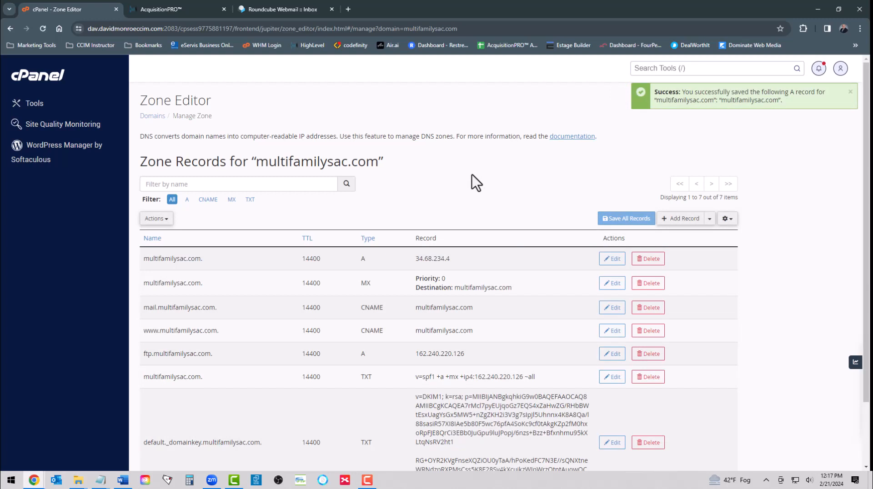
left_click(681, 218)
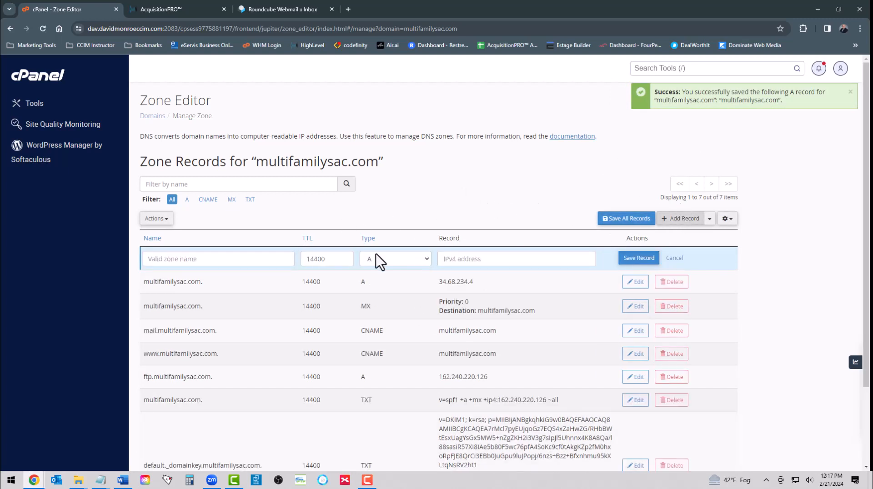
Step: Add and save an A record named multifamilysac.com. pointing to 34.68.234.0
left_click(210, 260)
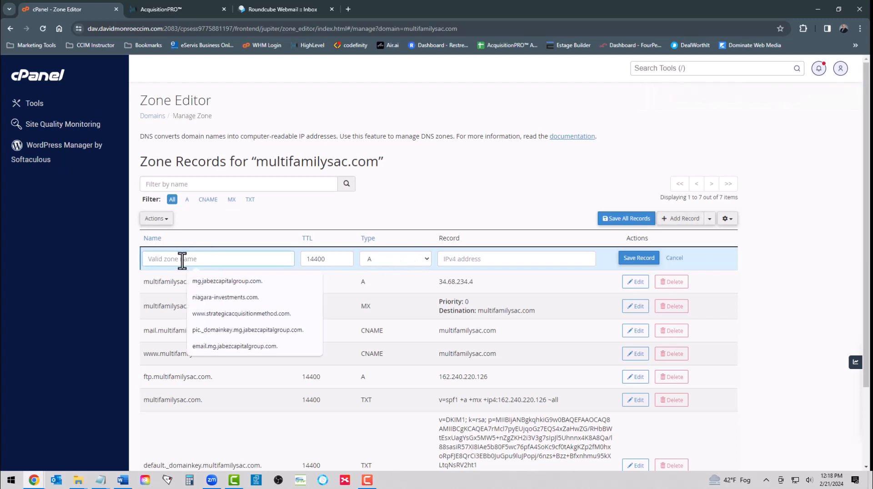
left_click(468, 258)
right_click(470, 258)
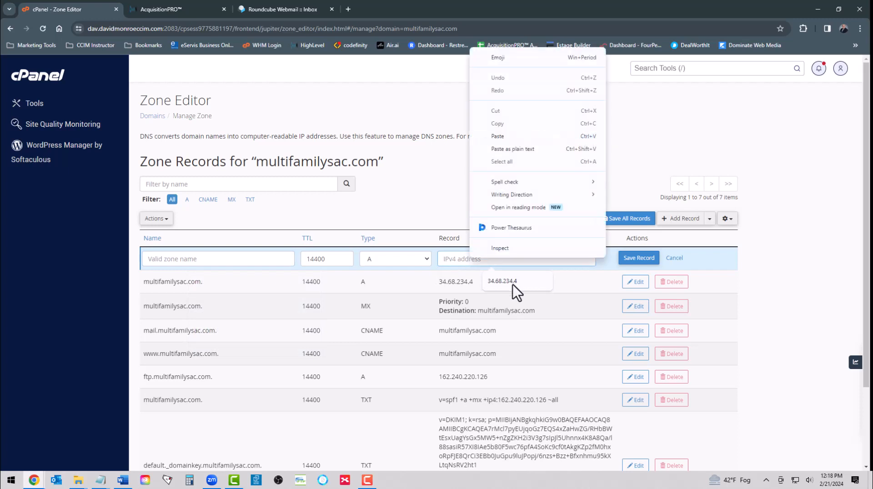
left_click(513, 281)
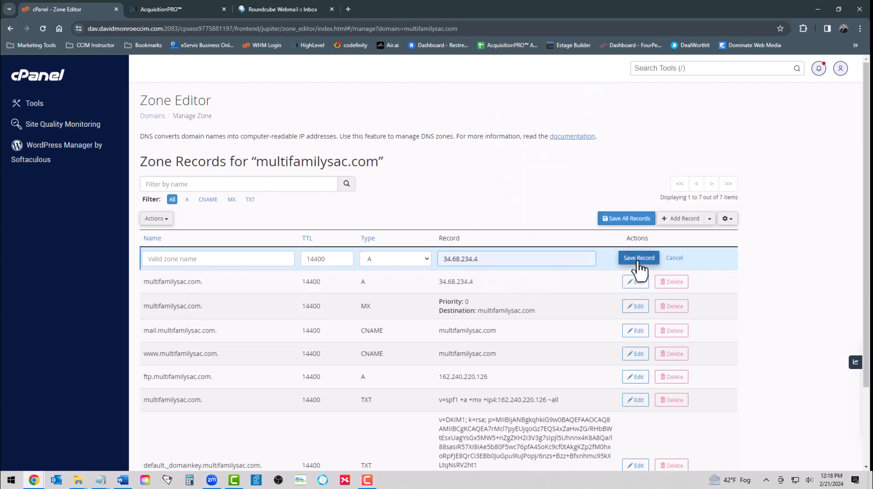
left_click(220, 260)
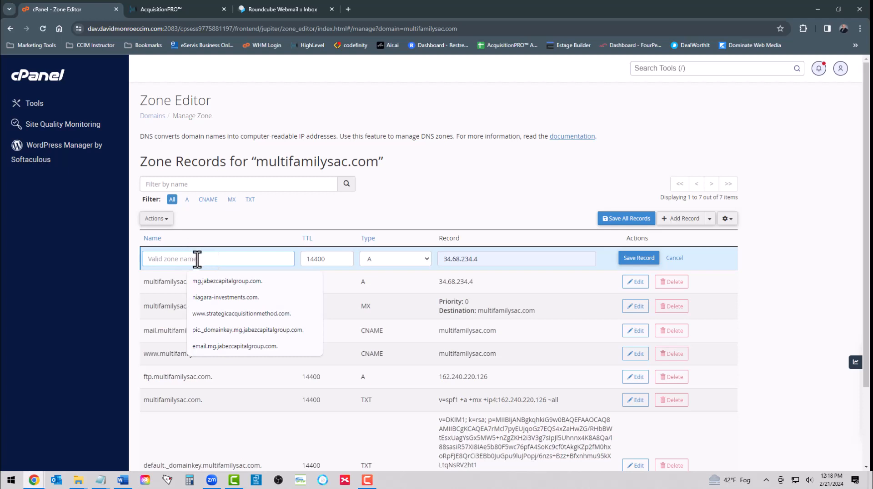
left_click(180, 259)
type("mu")
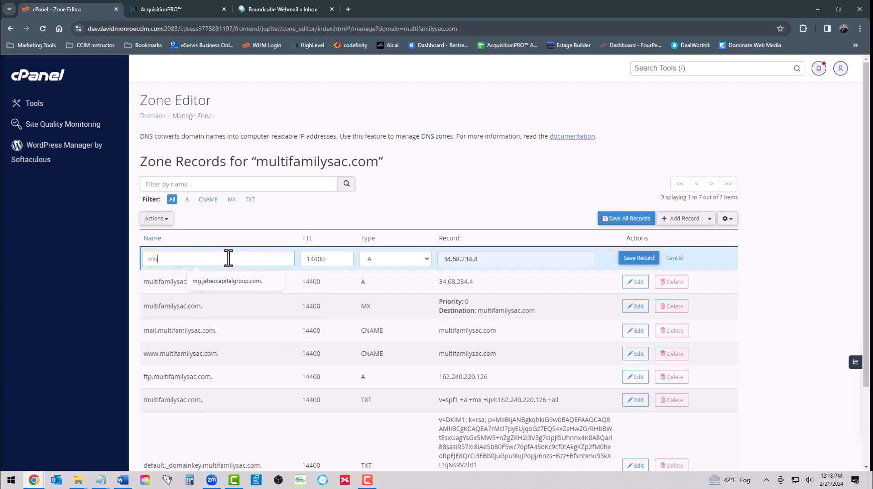
type("ltifamily")
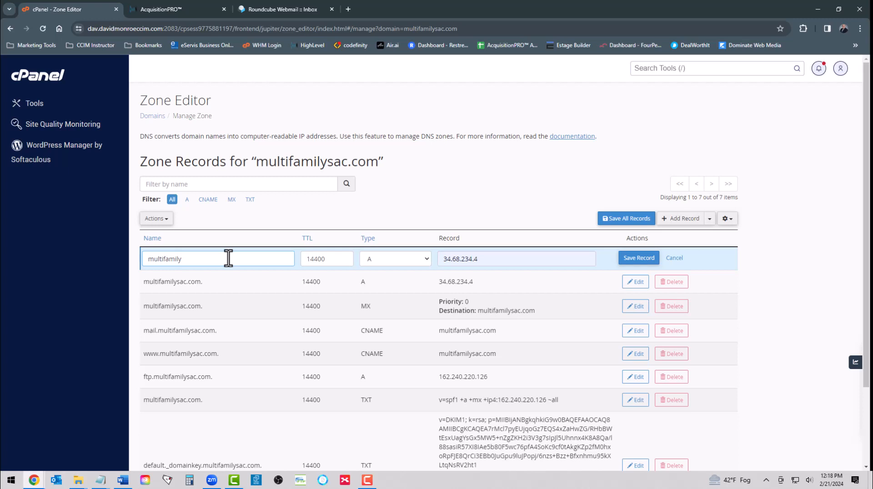
type("sac.com")
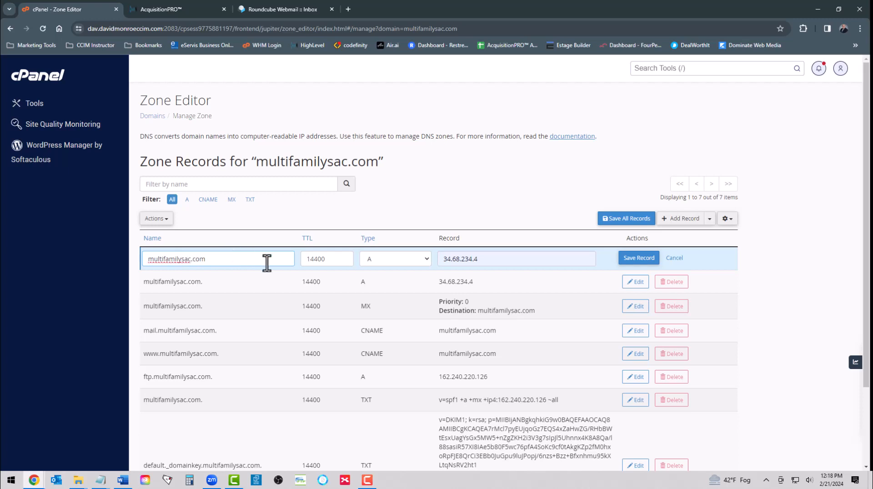
type(".")
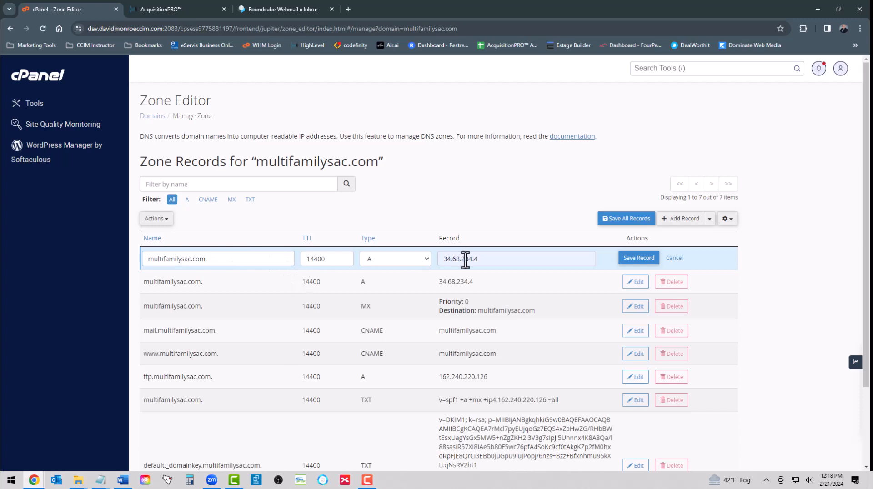
left_click(494, 264)
key("BackSpace")
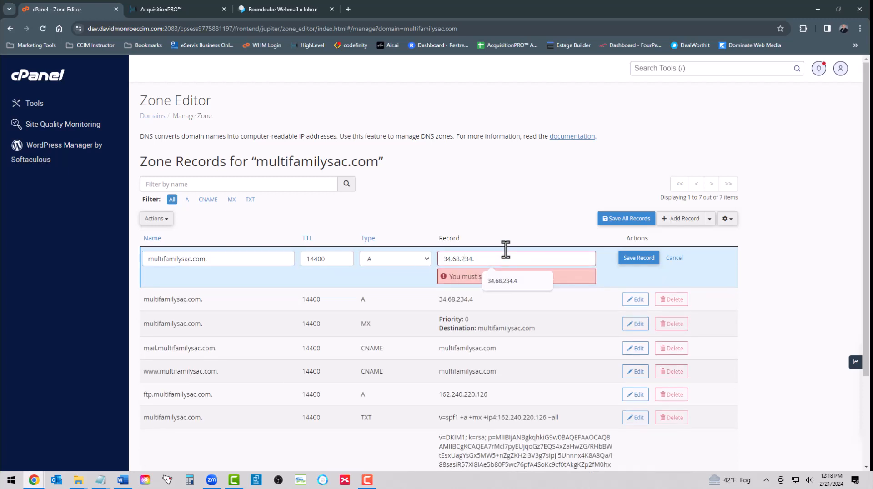
type("0")
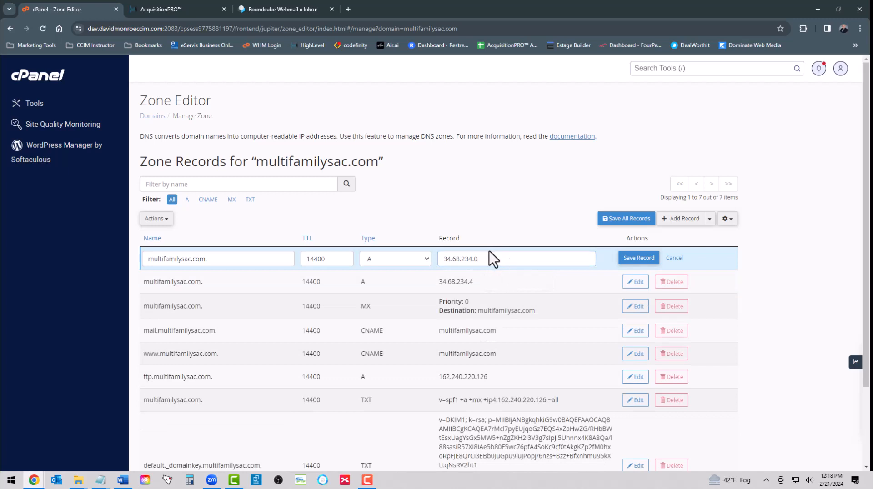
left_click(647, 260)
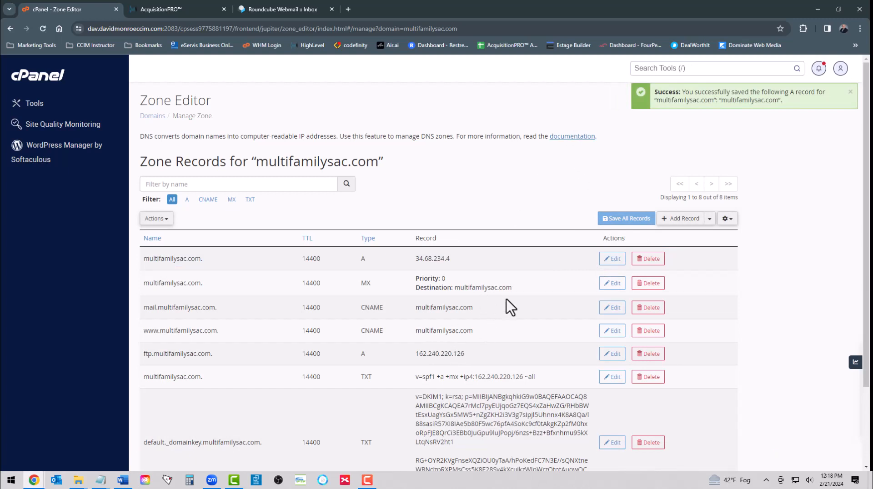
Step: Delete the 34.68.234.0 A record, leaving the zone at seven records
scroll(506, 300, "down", 3)
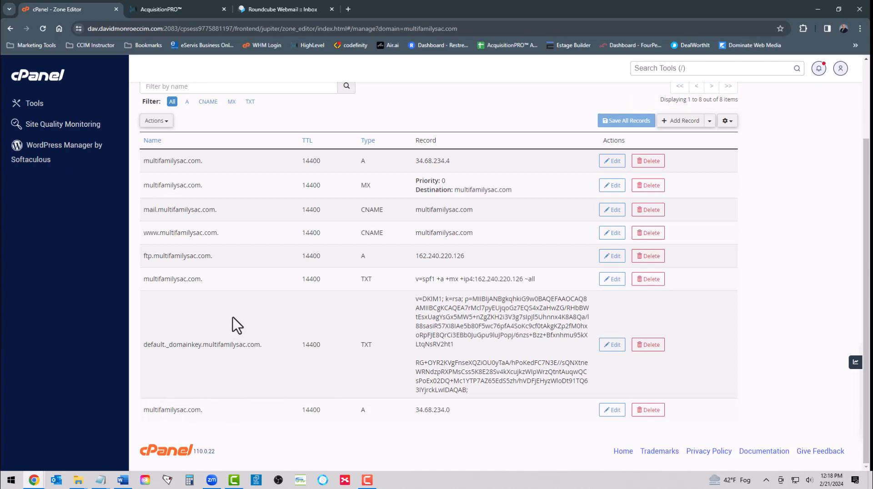
scroll(232, 318, "up", 3)
scroll(246, 374, "down", 3)
left_click(650, 410)
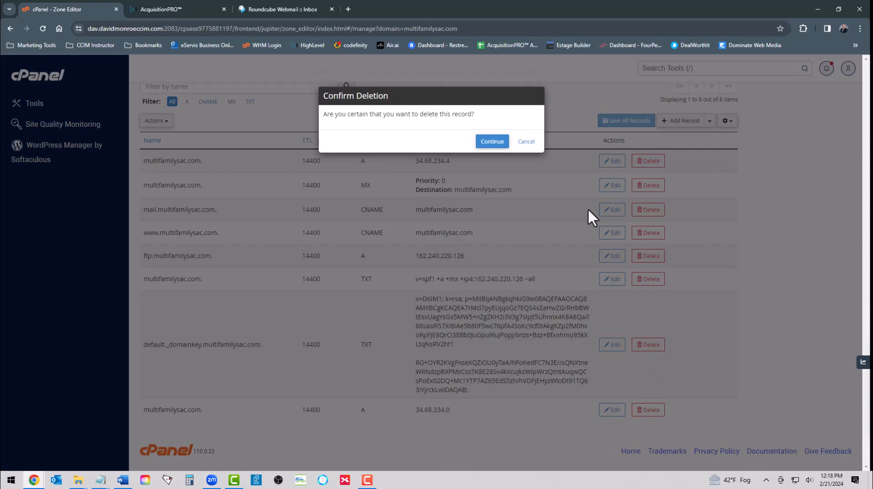
left_click(492, 141)
scroll(483, 236, "down", 2)
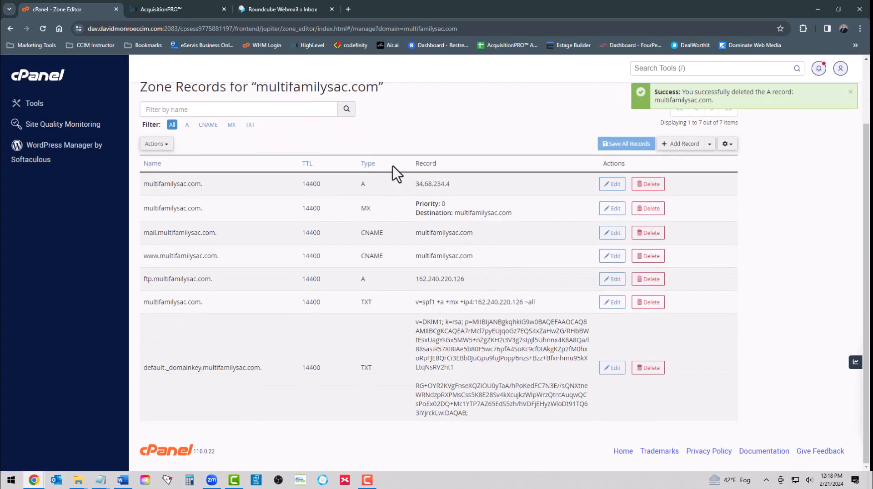
Step: Back in AcquisitionPRO, verify the DNS records for multifamilysac.com
left_click(166, 14)
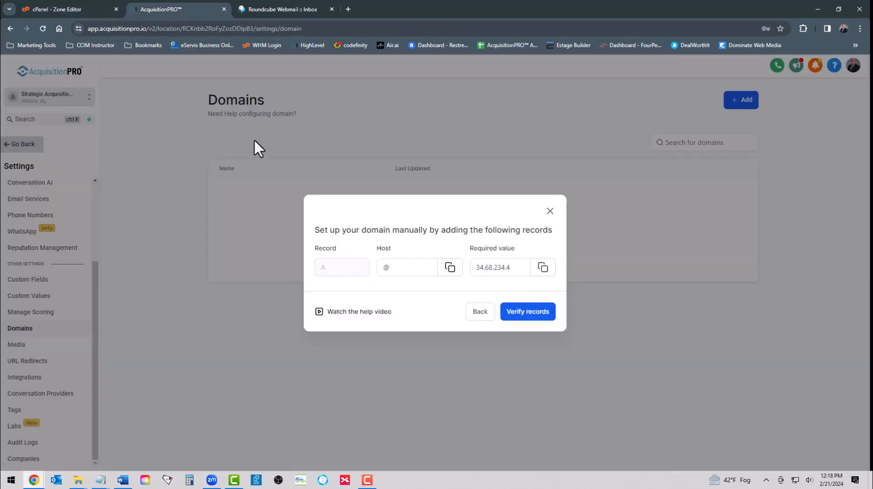
left_click(525, 318)
left_click(514, 329)
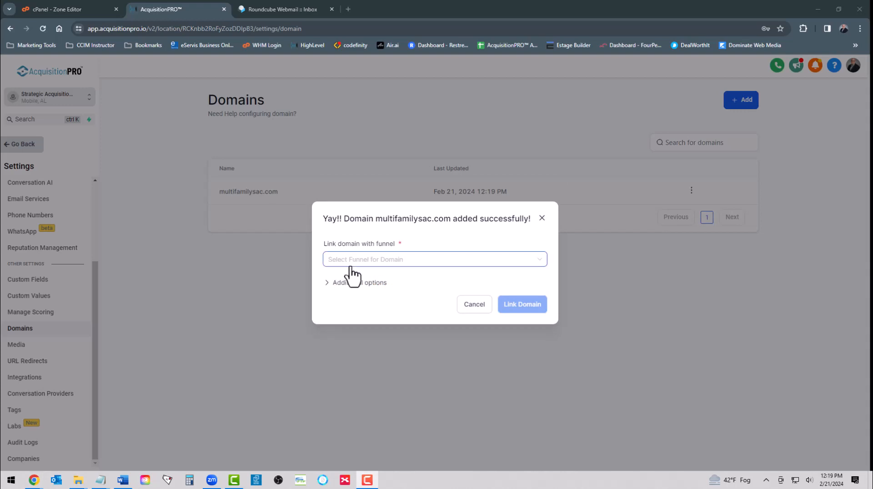
Step: Link the domain to the Connect With... funnel with Connect With... as default step
left_click(378, 269)
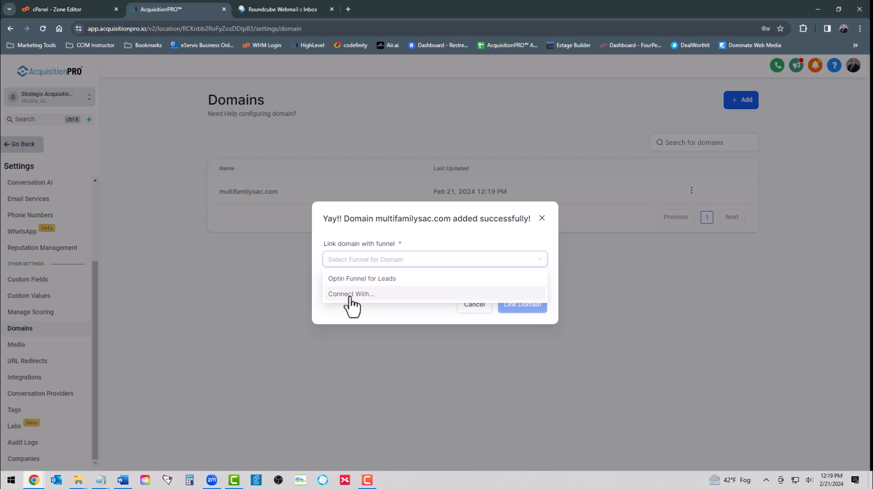
left_click(350, 295)
left_click(367, 279)
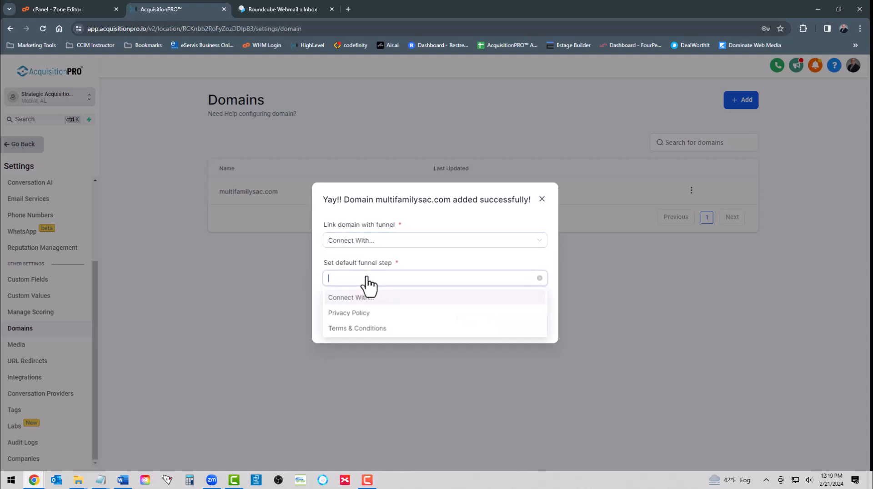
left_click(359, 298)
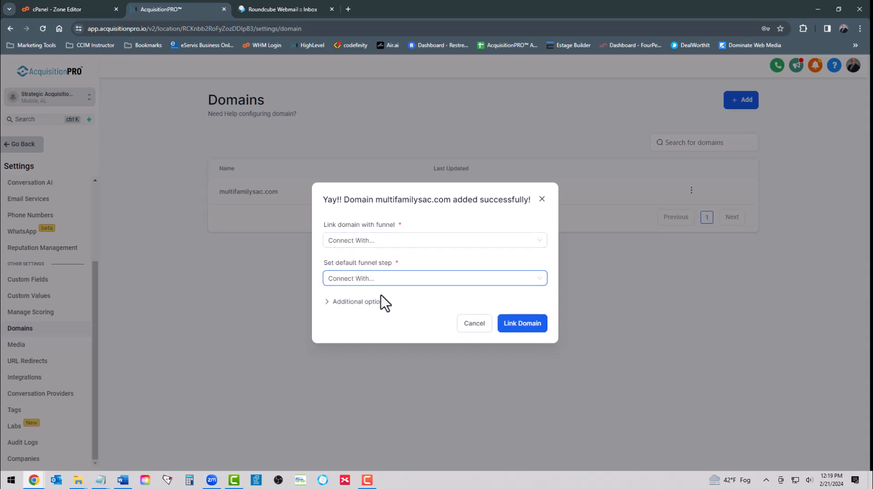
left_click(522, 326)
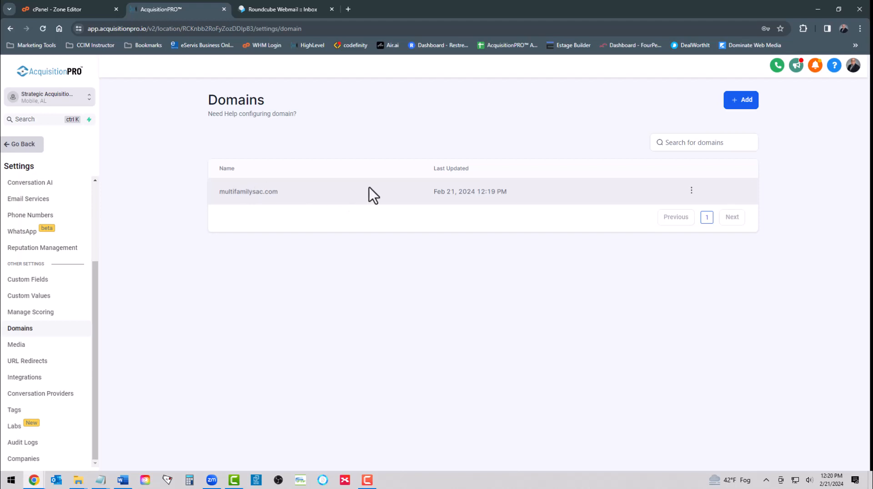
Step: Add client.multifamilysac.com as a domain and copy its required CNAME value
left_click(741, 102)
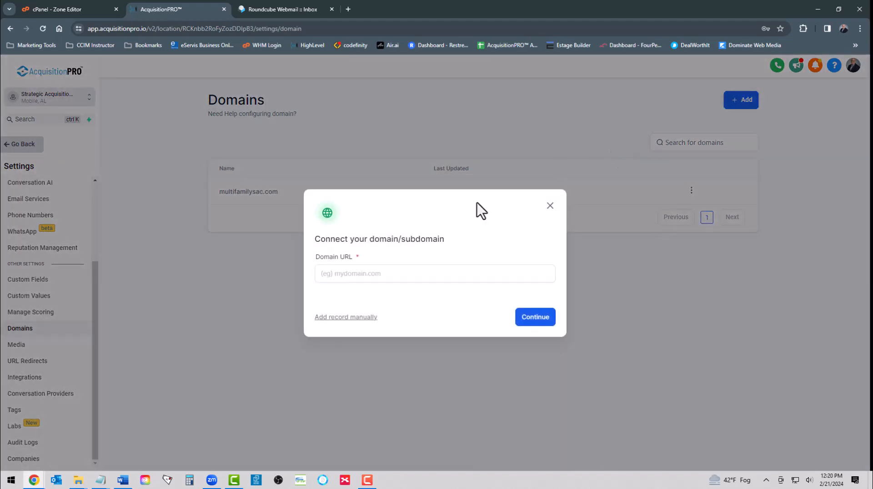
left_click(348, 278)
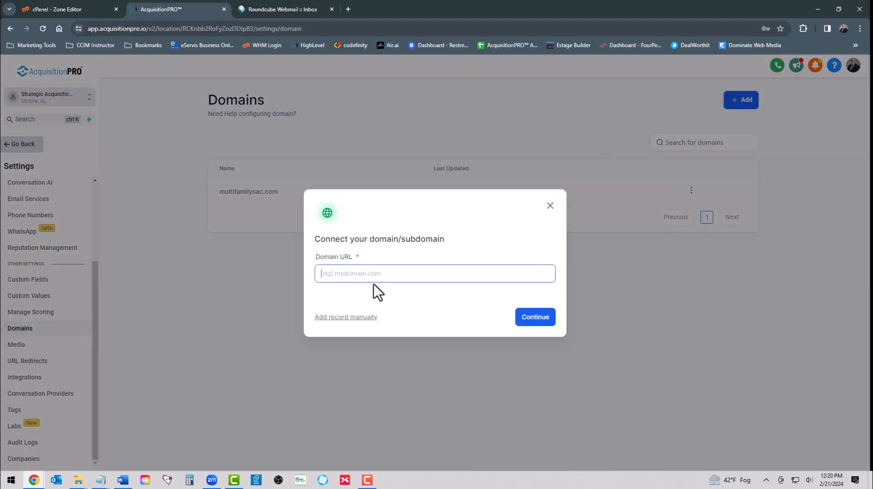
type("client")
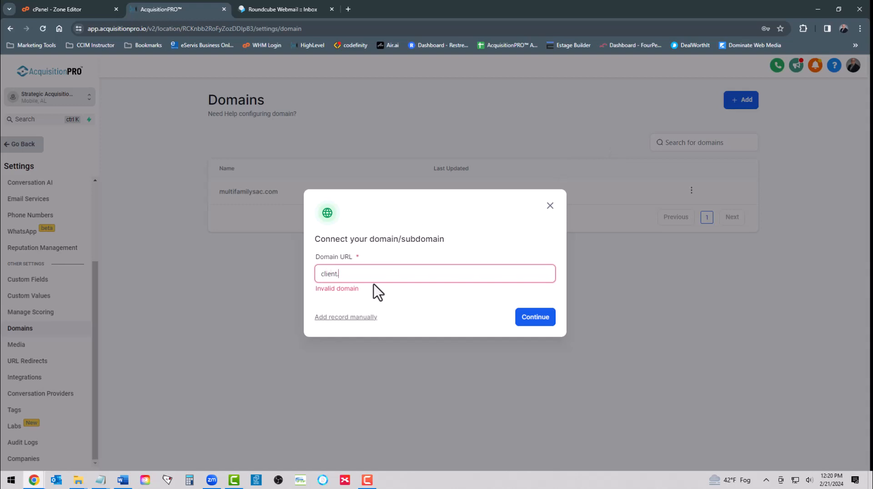
type(".mu")
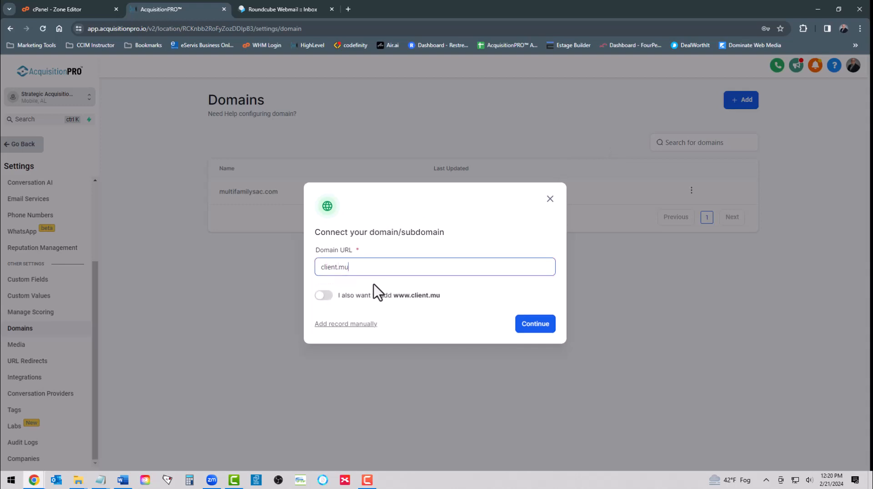
type("ltifamilysac.com")
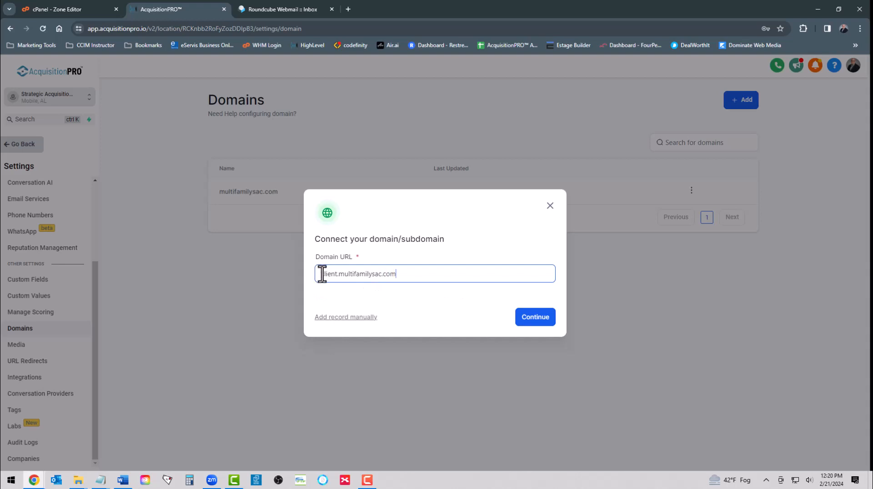
left_click(530, 319)
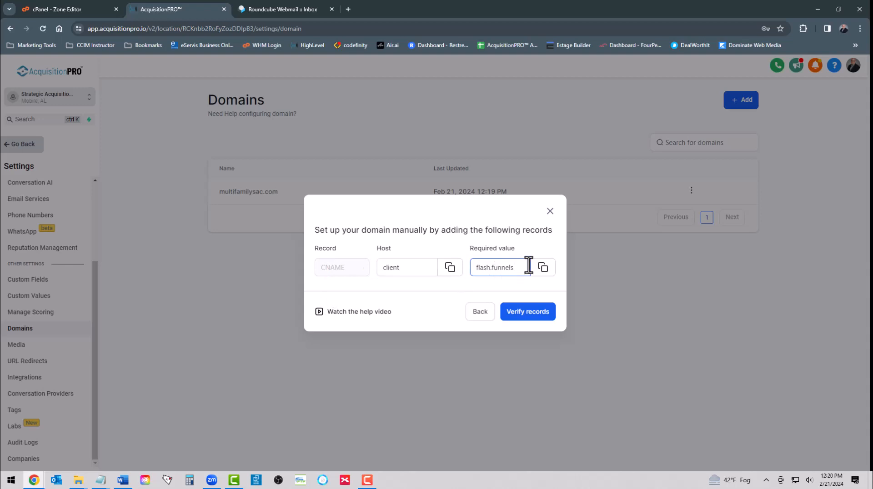
left_click(542, 267)
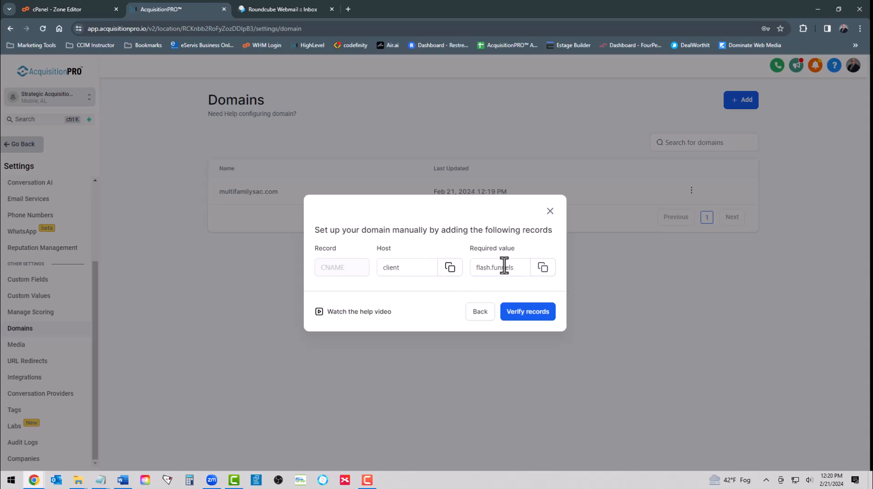
left_click(67, 10)
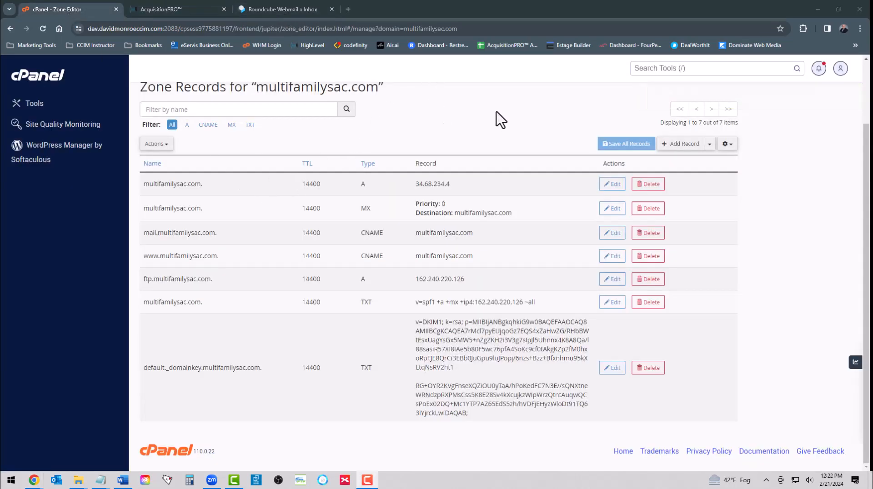
Step: Create a CNAME record for host client targeting flash.funnels.msgsndr.com
left_click(682, 144)
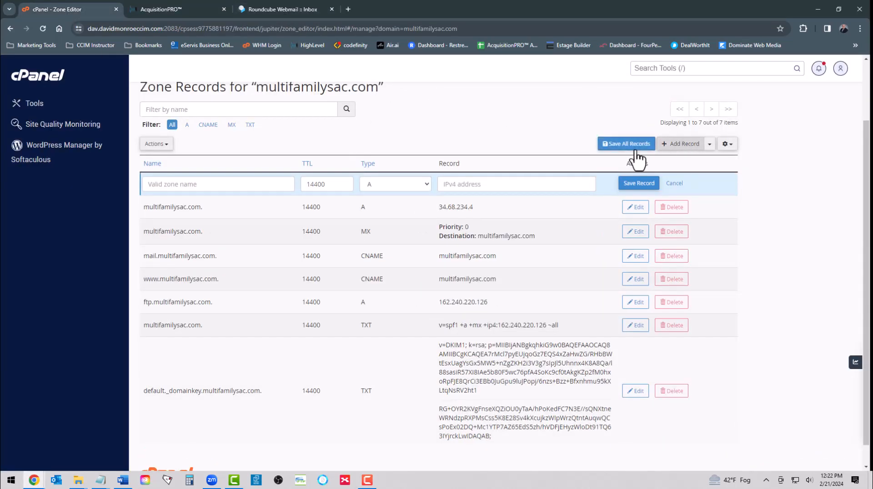
left_click(409, 186)
left_click(404, 224)
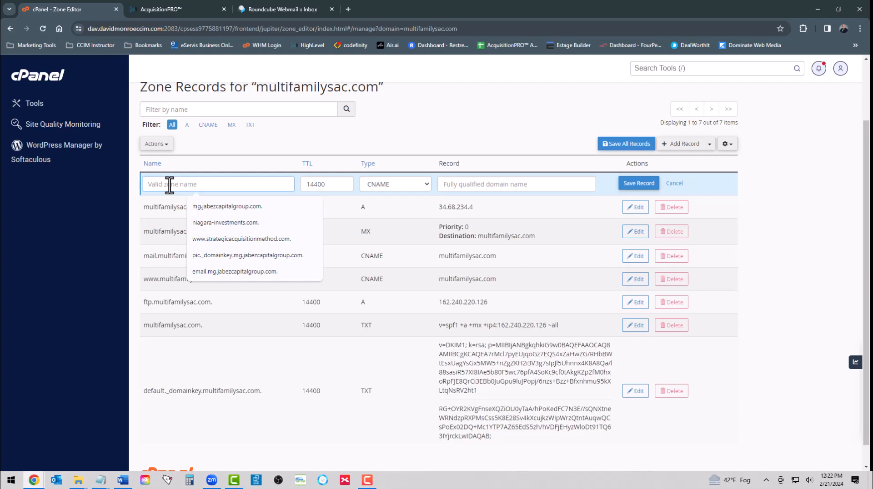
type("clients")
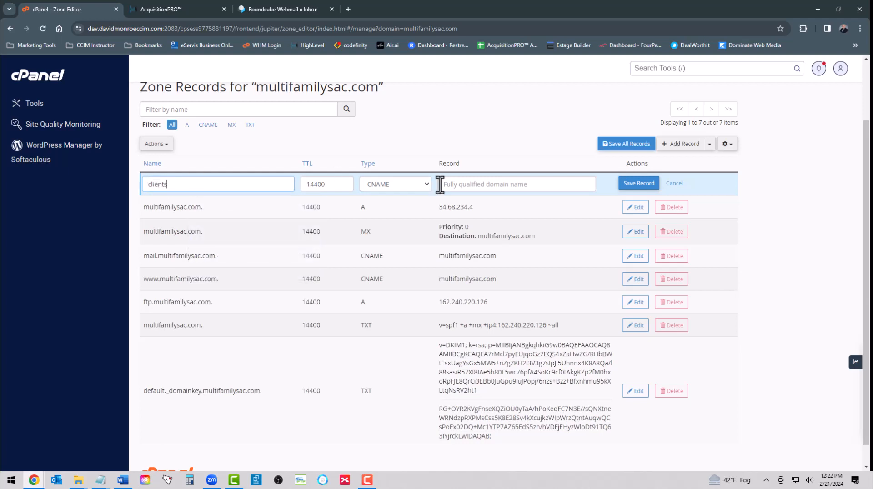
left_click(479, 184)
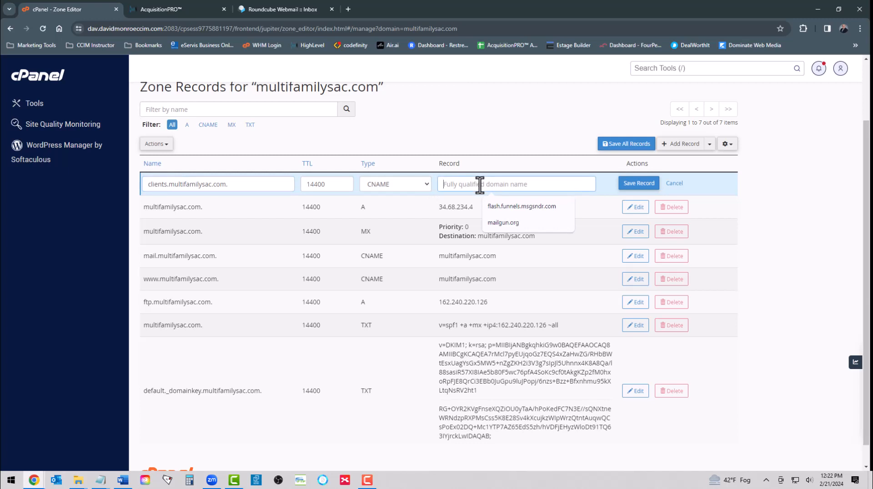
key("Down")
key("Return")
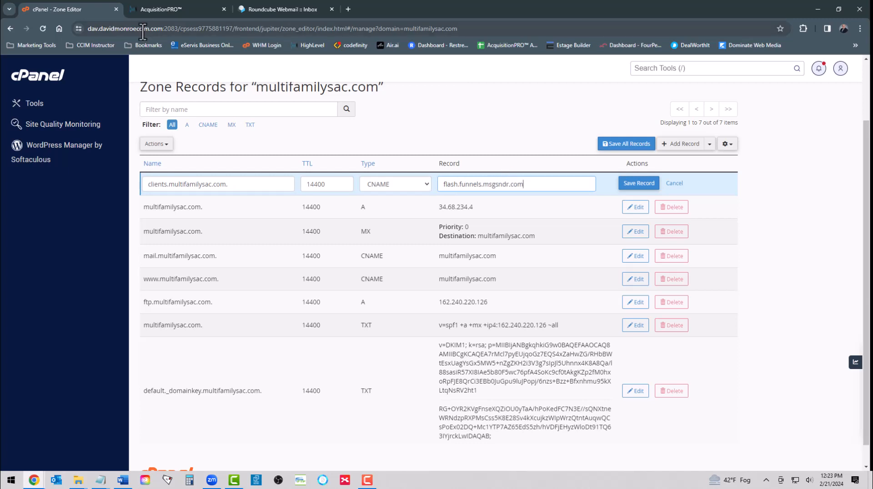
Step: Cross-check the required value in AcquisitionPRO, save the CNAME record, and return
left_click(175, 13)
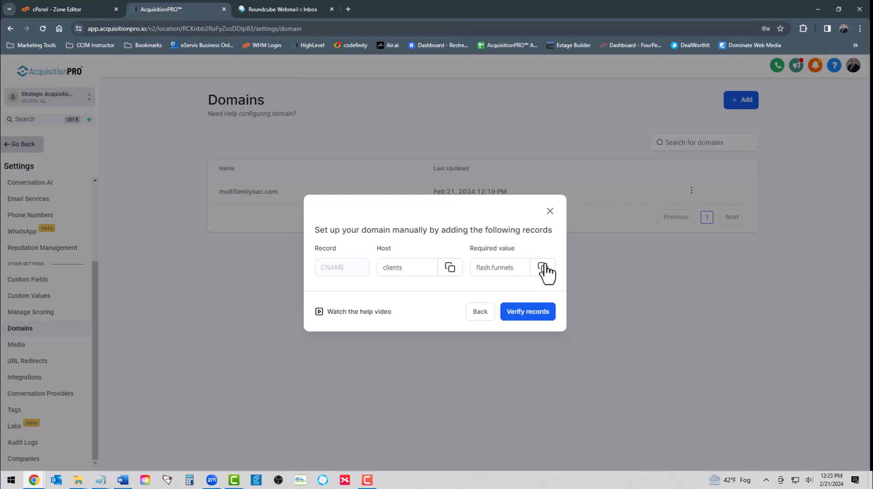
left_click(500, 267)
left_click(57, 10)
left_click(650, 186)
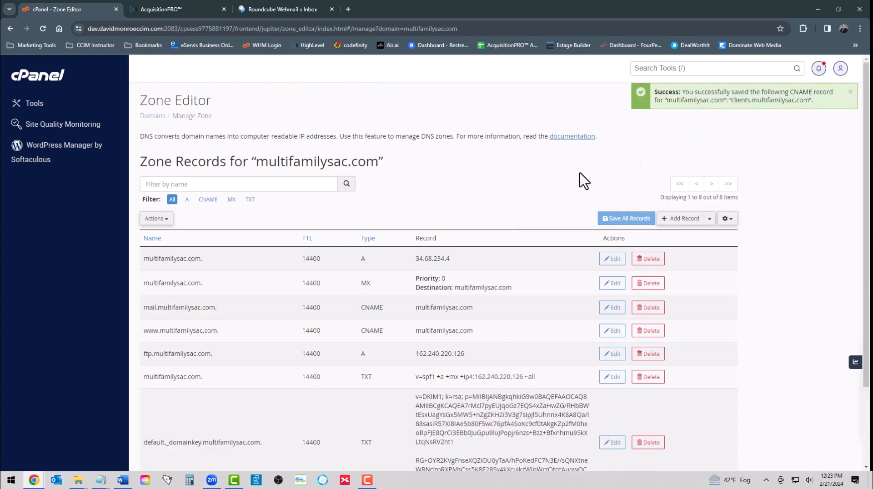
scroll(460, 260, "down", 3)
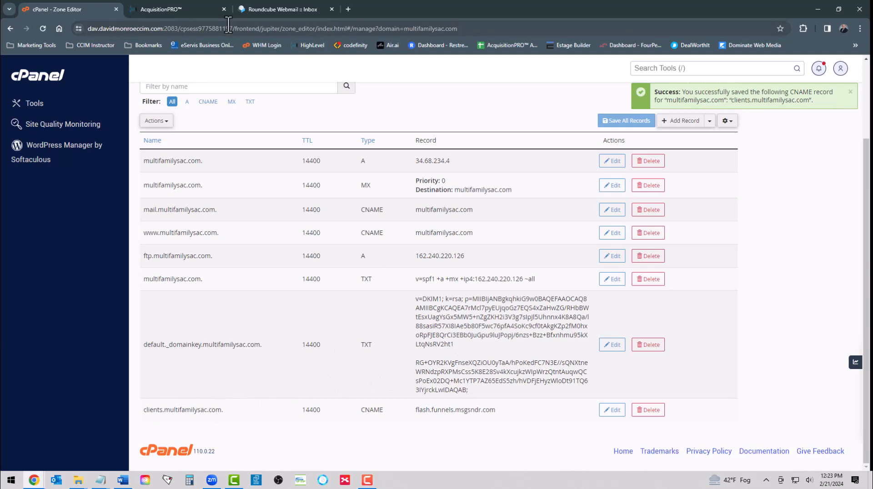
left_click(174, 10)
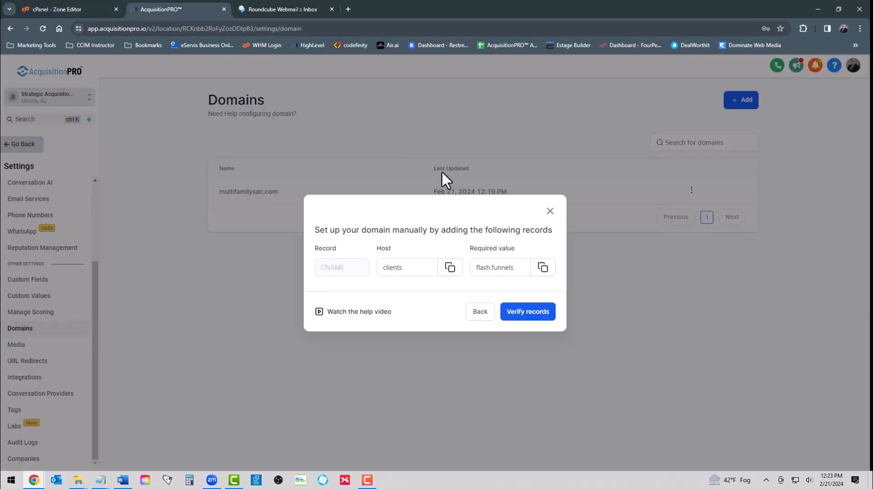
Step: Verify the records and link the subdomain to Optin Funnel for Leads, step Optin Funnel Template
left_click(529, 317)
left_click(518, 331)
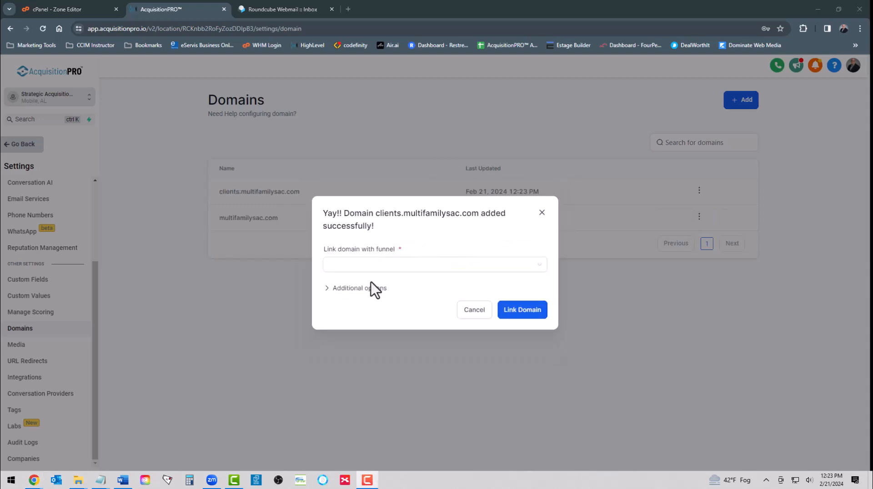
left_click(390, 265)
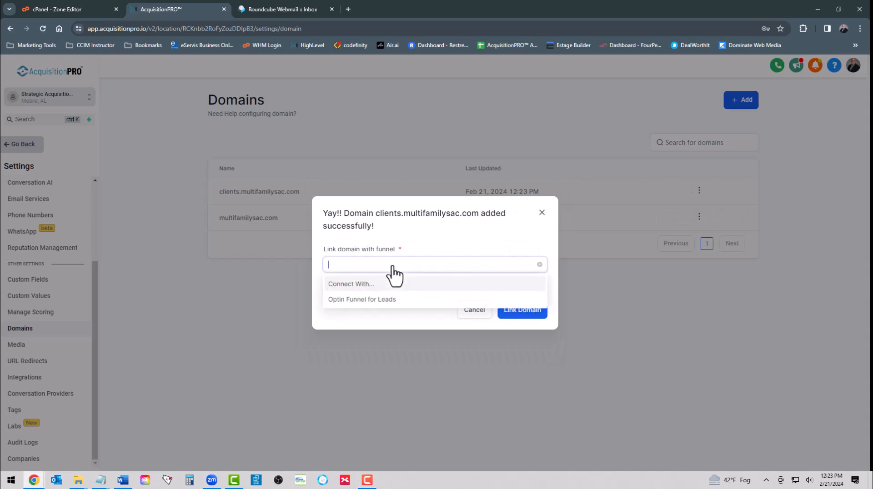
left_click(370, 298)
left_click(363, 287)
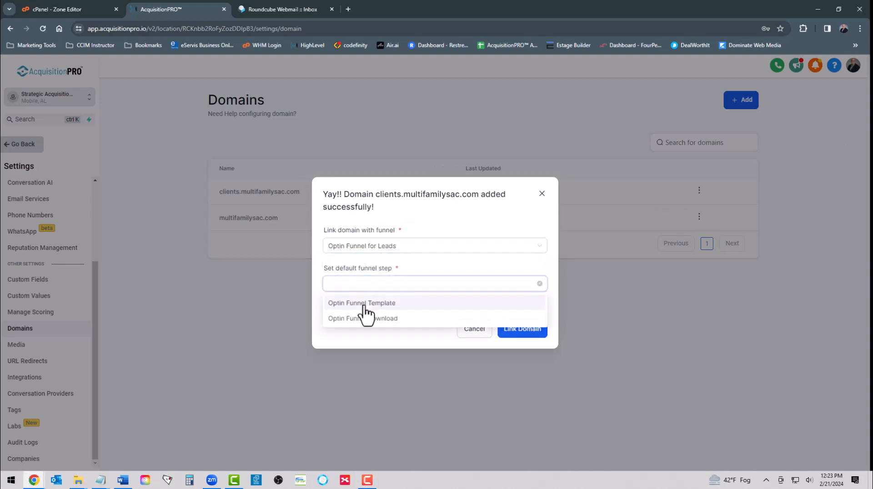
left_click(365, 304)
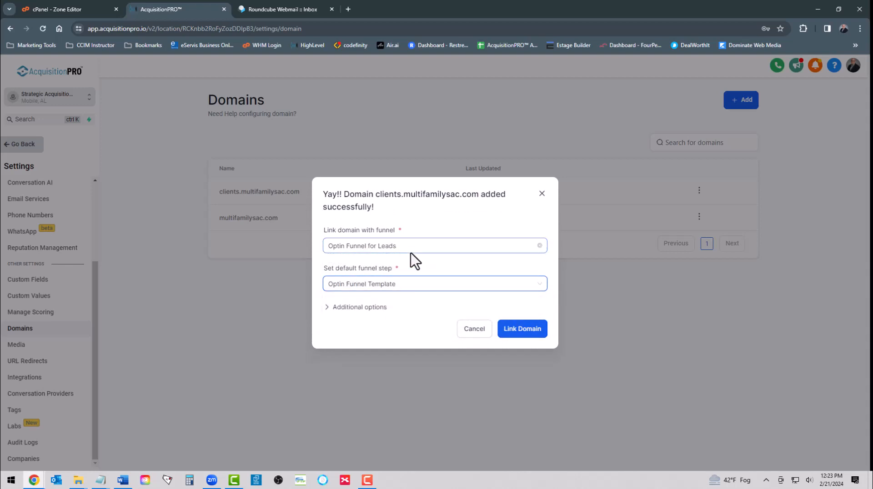
left_click(522, 332)
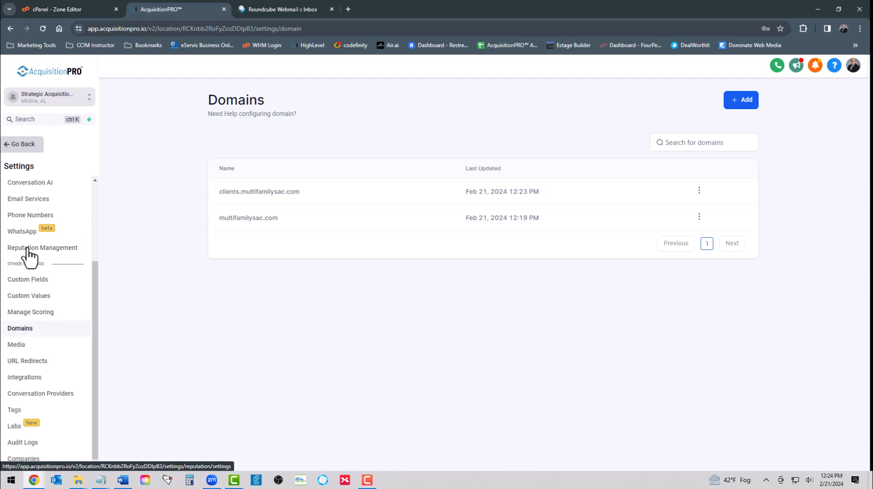
Step: Paste and save the reply-to address under Email Services > Reply & Forward Settings, then view SMTP Service
left_click(21, 201)
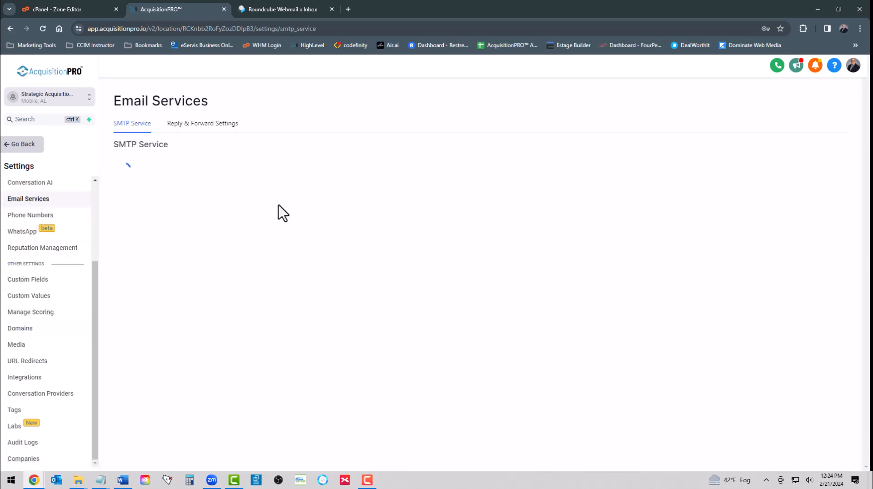
left_click(201, 125)
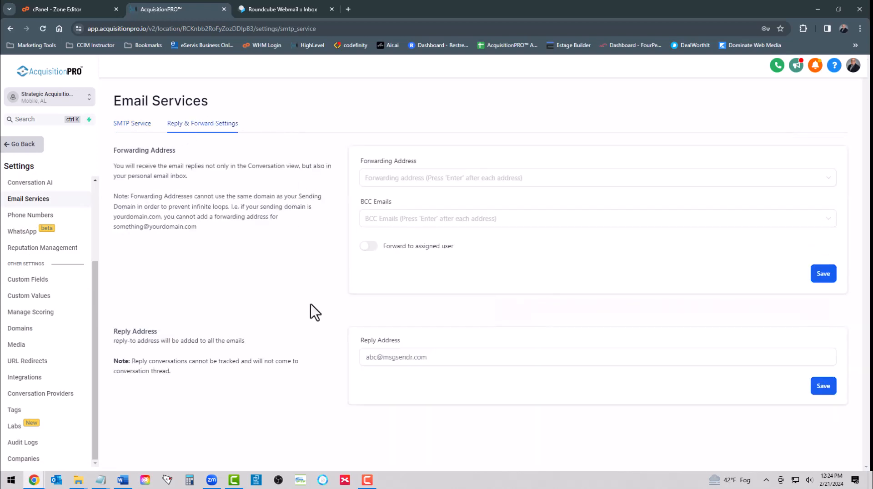
left_click(402, 360)
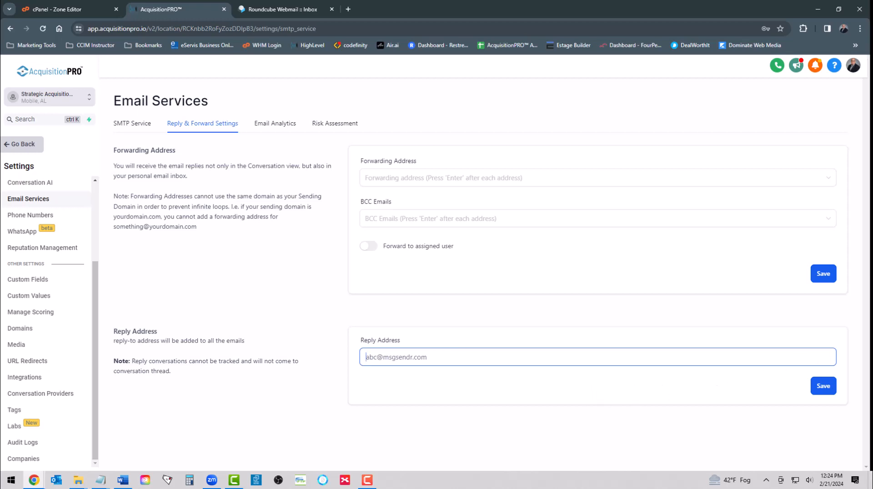
key("alt+Tab")
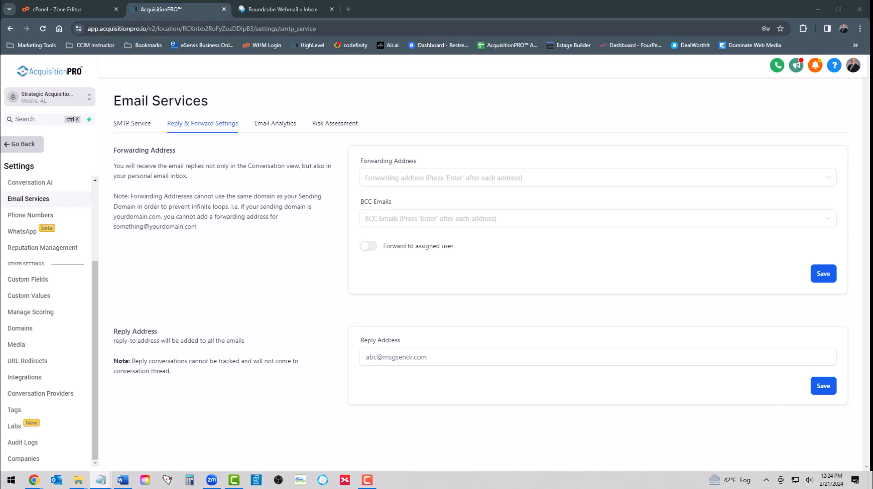
left_click(387, 358)
key("ctrl+v")
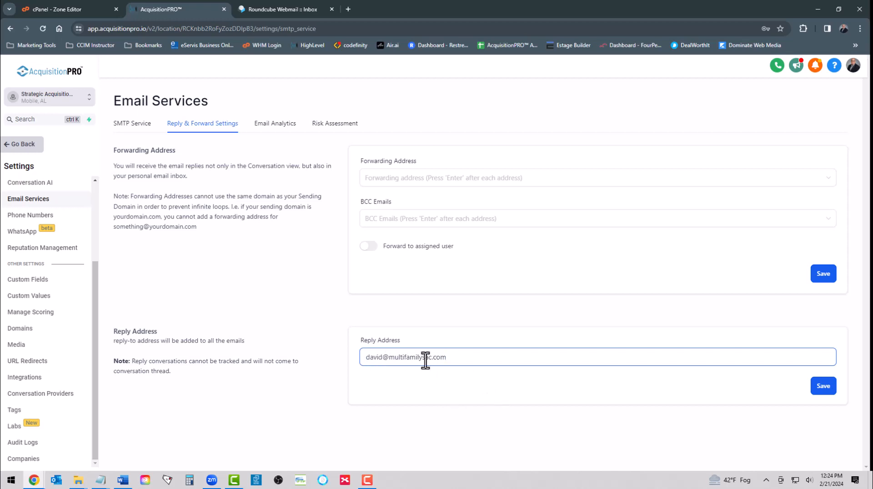
left_click(822, 389)
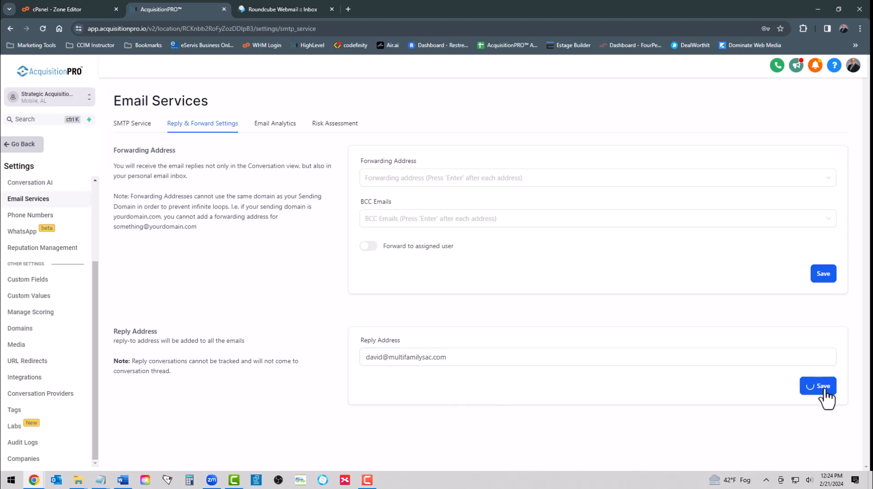
left_click(122, 125)
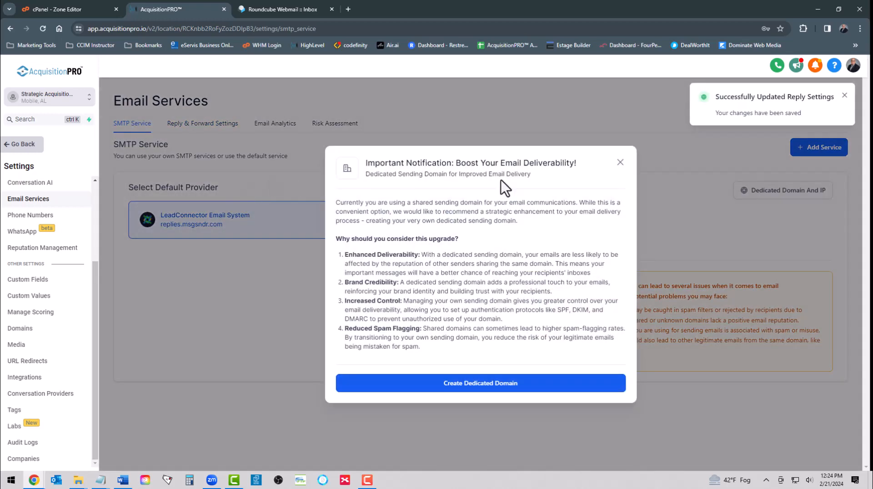
Step: Open the Add new domain page for a dedicated sending domain after a glance at cPanel's zone records
left_click(478, 385)
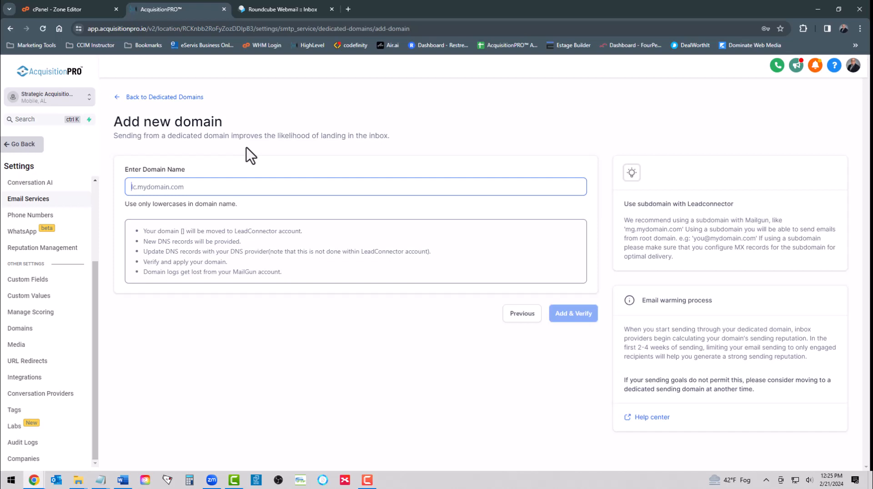
left_click(83, 8)
scroll(260, 273, "up", 2)
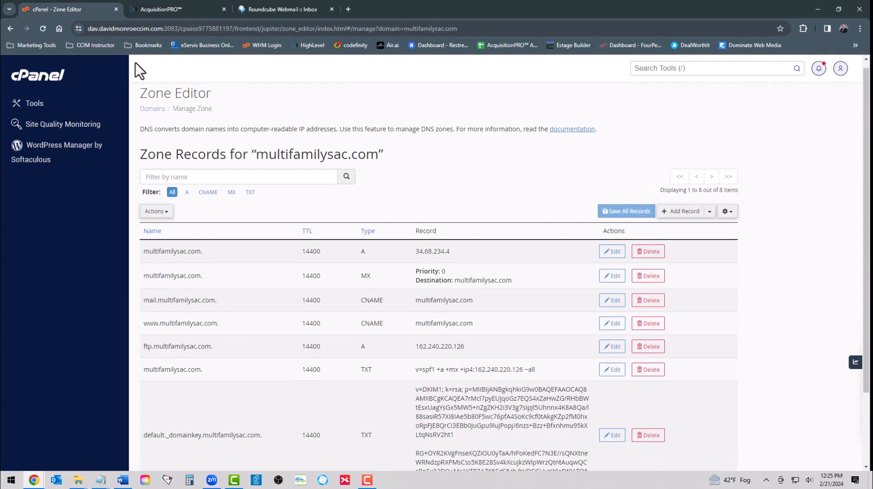
left_click(153, 9)
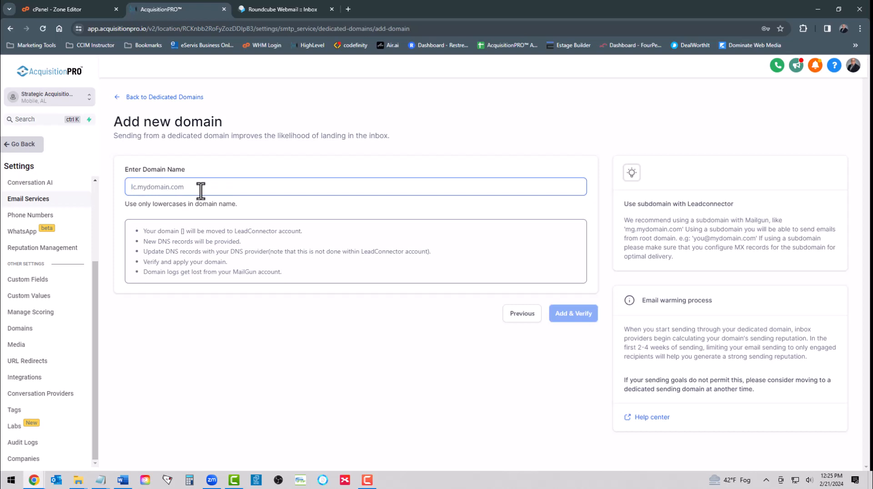
Step: Add lc.multifamilysac.com as a dedicated domain, list its five DNS records and copy the first TXT host
type("lc")
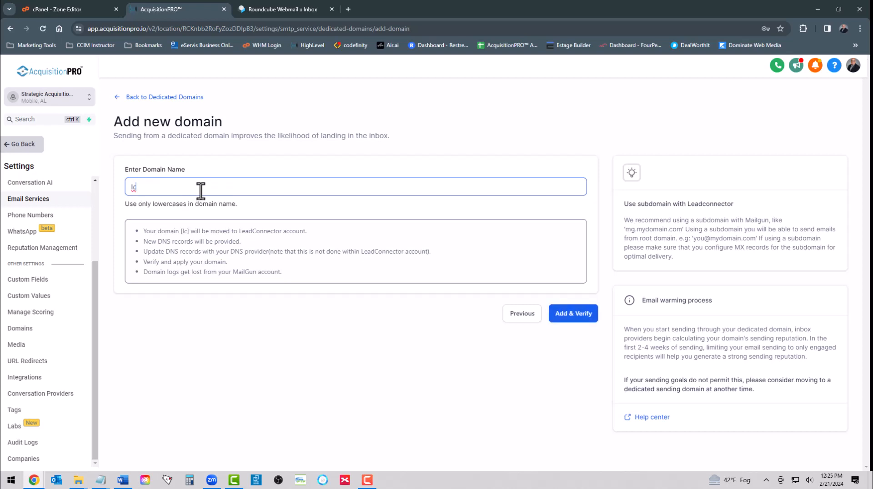
type(".multif")
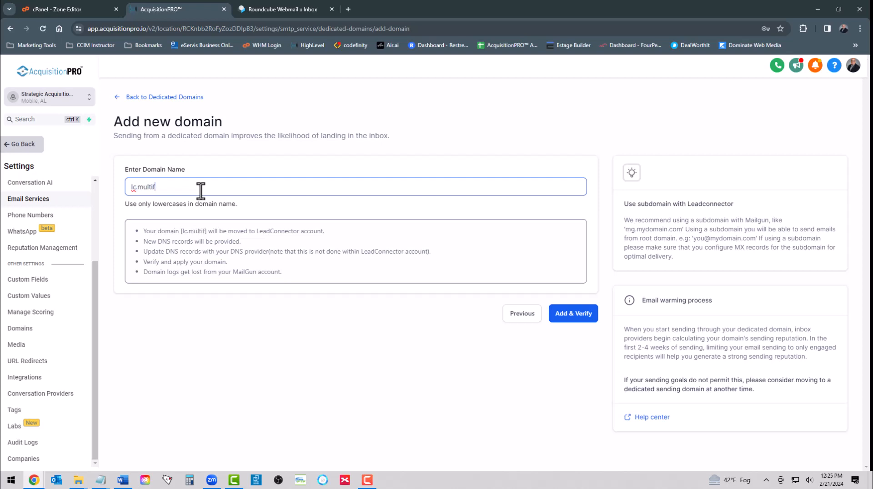
type("amilysa")
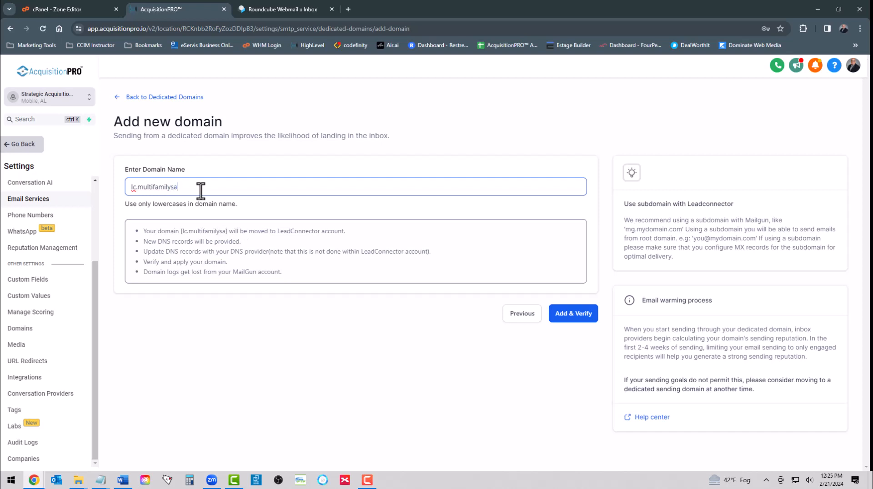
type("c.com")
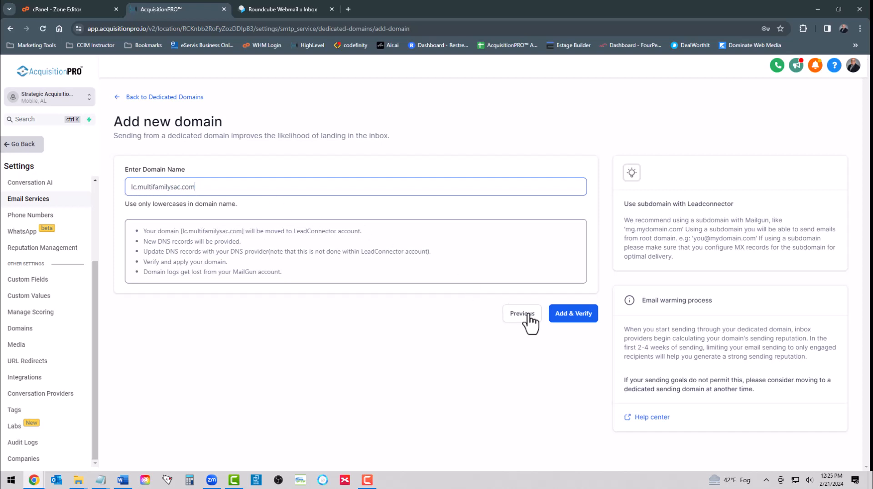
left_click(566, 320)
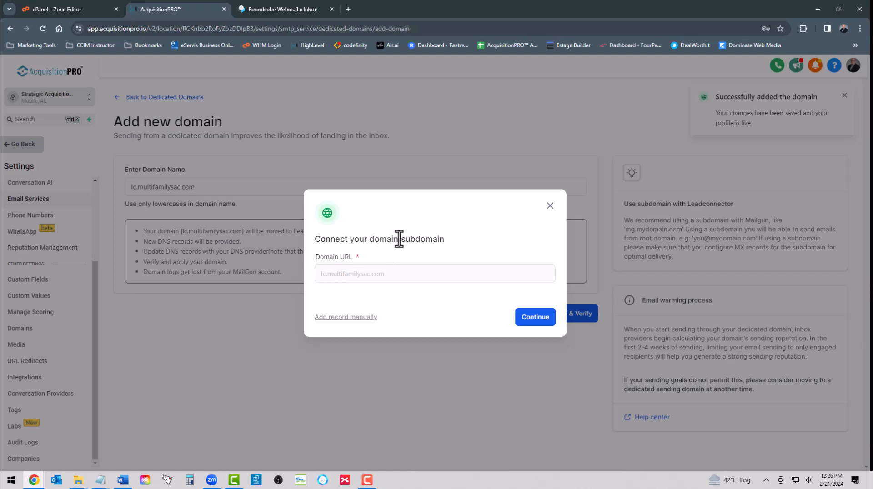
left_click(541, 313)
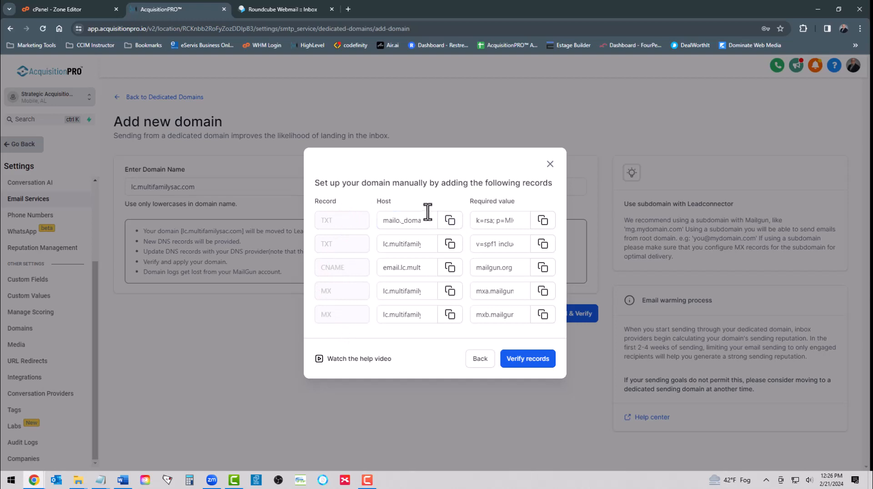
left_click(449, 220)
Step: In cPanel's Zone Editor, start a new TXT record named with the pasted DKIM host
left_click(61, 8)
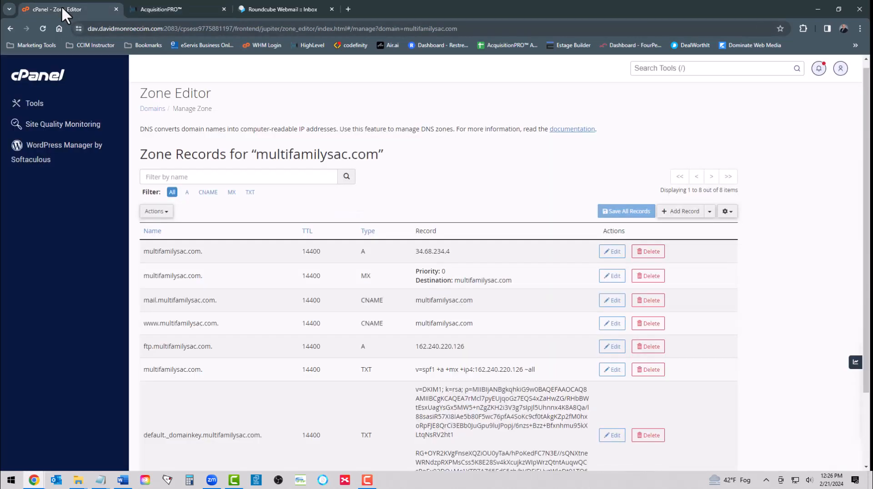
left_click(690, 212)
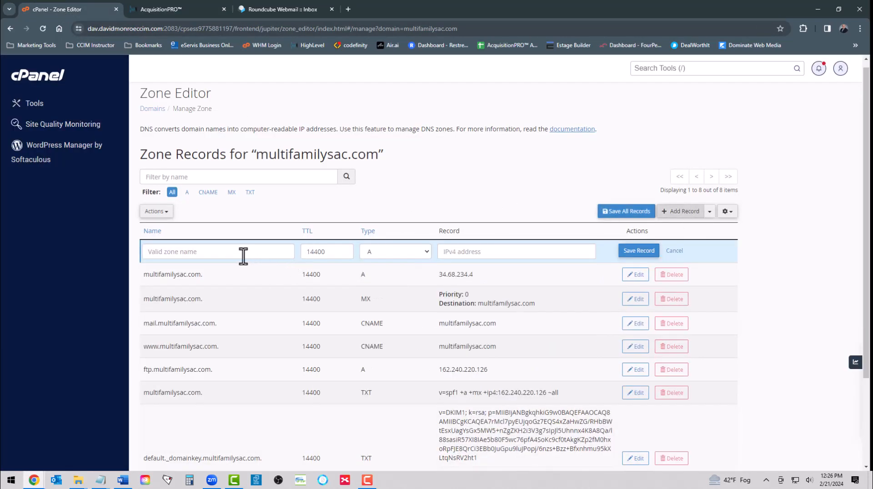
left_click(396, 252)
left_click(375, 321)
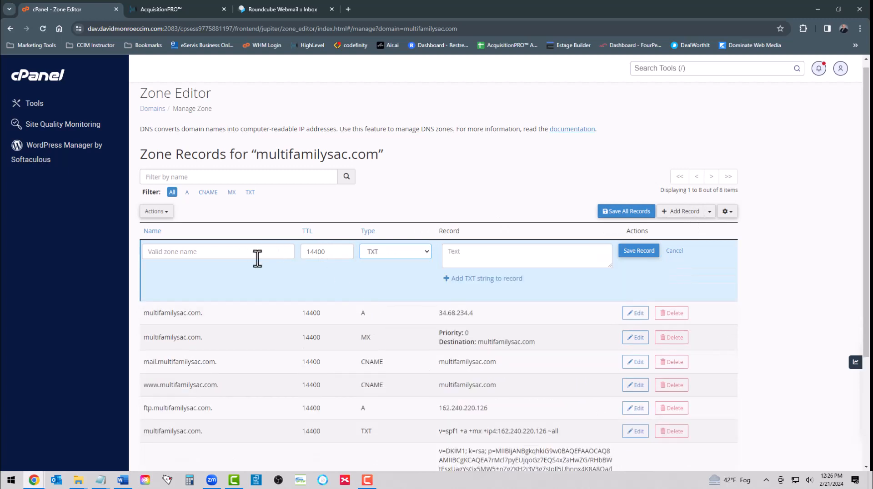
right_click(196, 254)
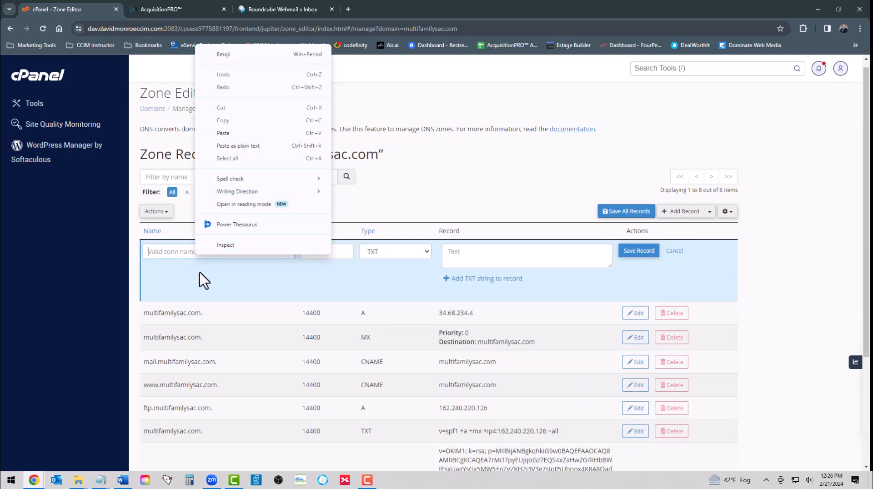
left_click(224, 133)
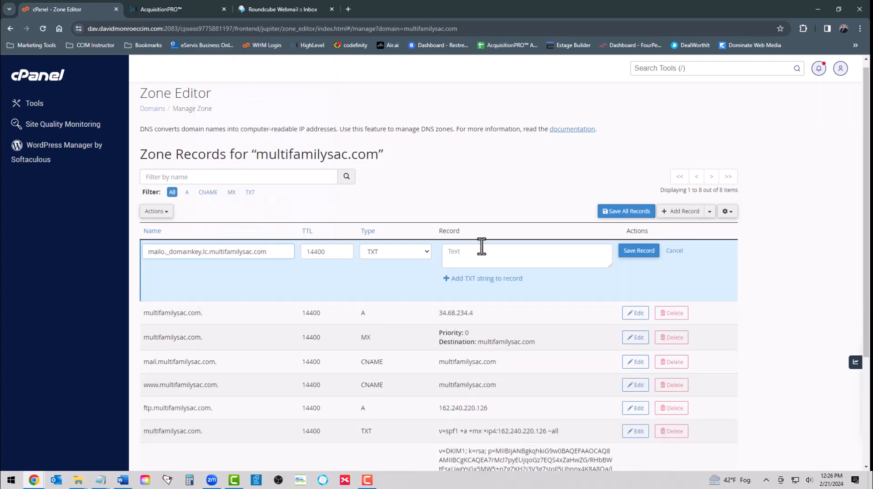
Step: Copy the DKIM key from AcquisitionPRO, paste it as the TXT record value and save
left_click(163, 8)
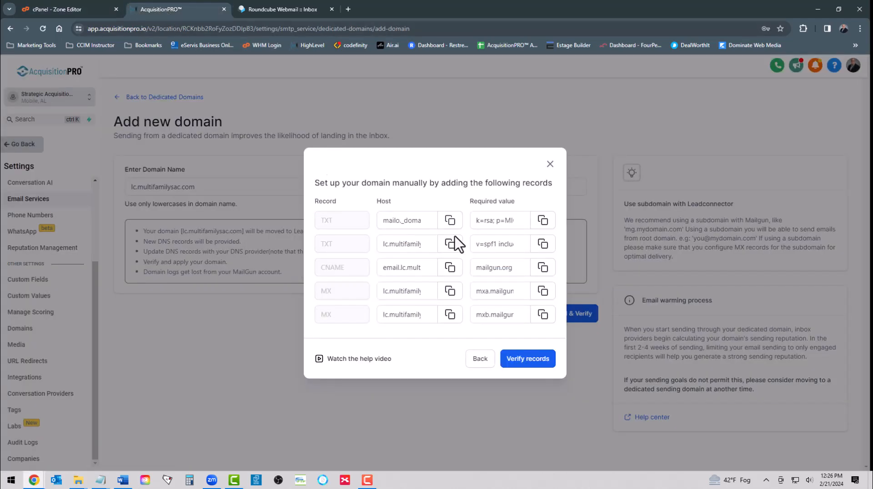
left_click(543, 221)
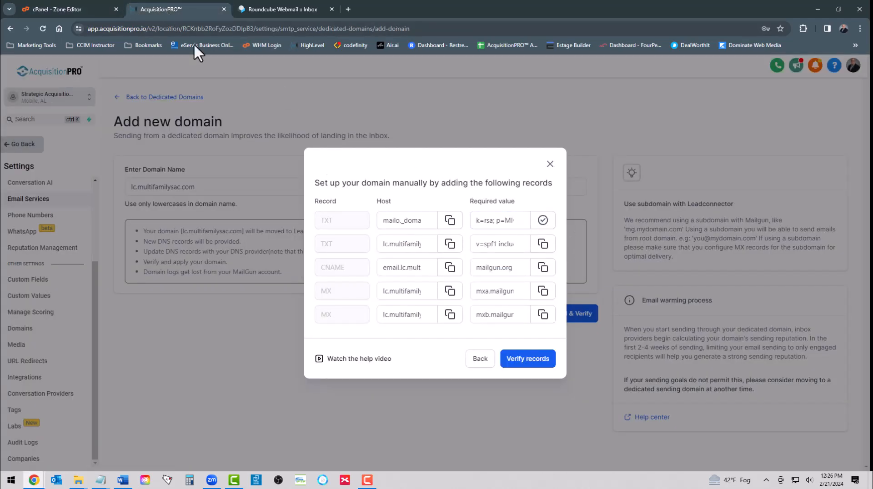
left_click(64, 6)
right_click(485, 254)
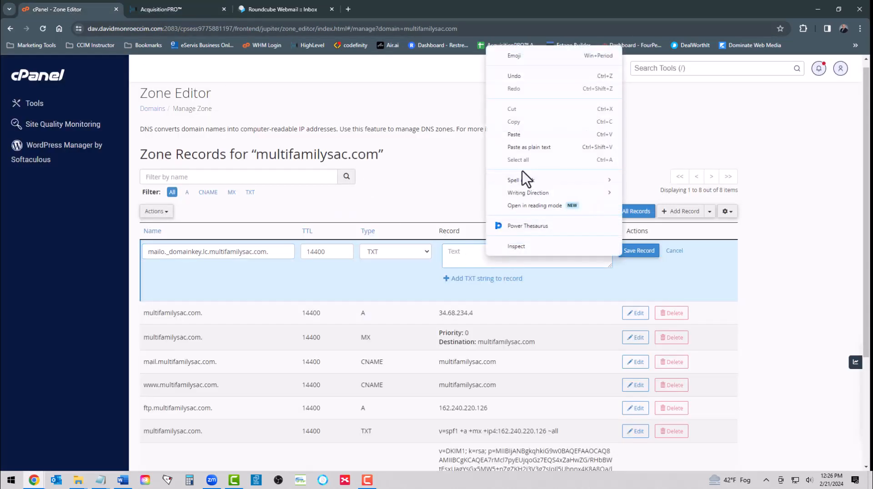
left_click(514, 135)
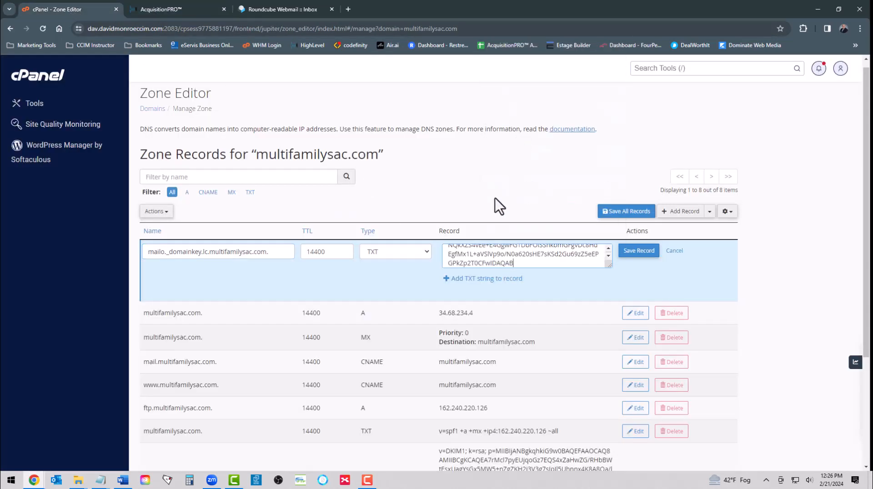
left_click(636, 252)
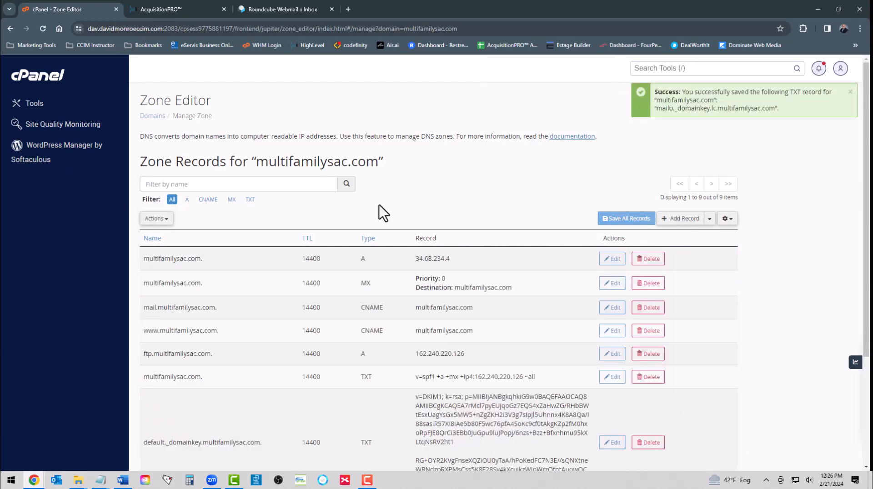
left_click(153, 9)
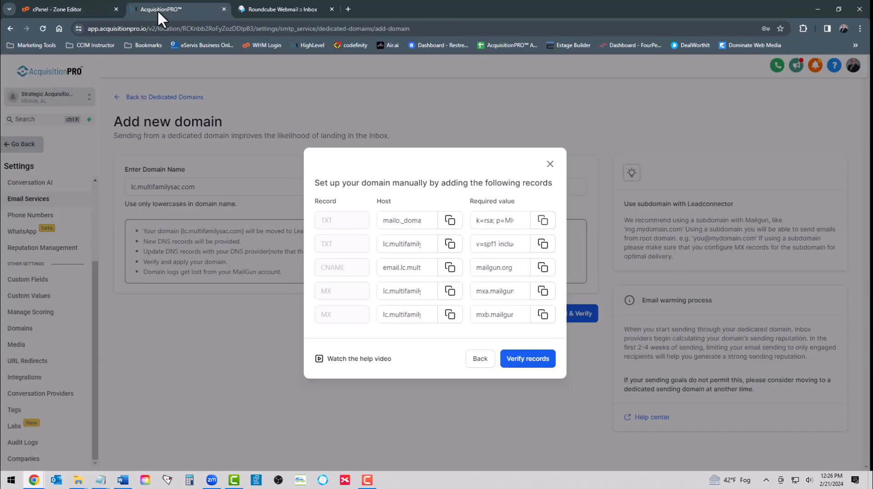
Step: Copy the SPF record's required value from AcquisitionPRO's DNS records list
left_click(391, 244)
left_click(450, 245)
left_click(378, 245)
left_click(542, 245)
left_click(501, 245)
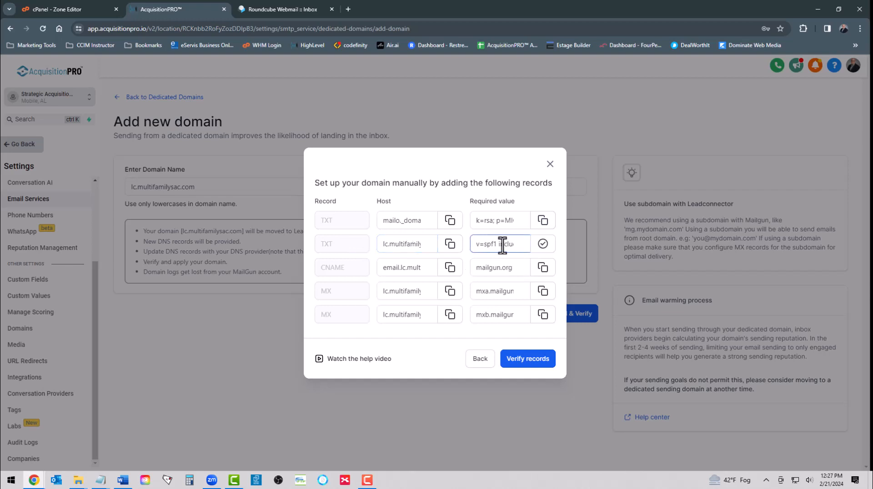
left_click(72, 9)
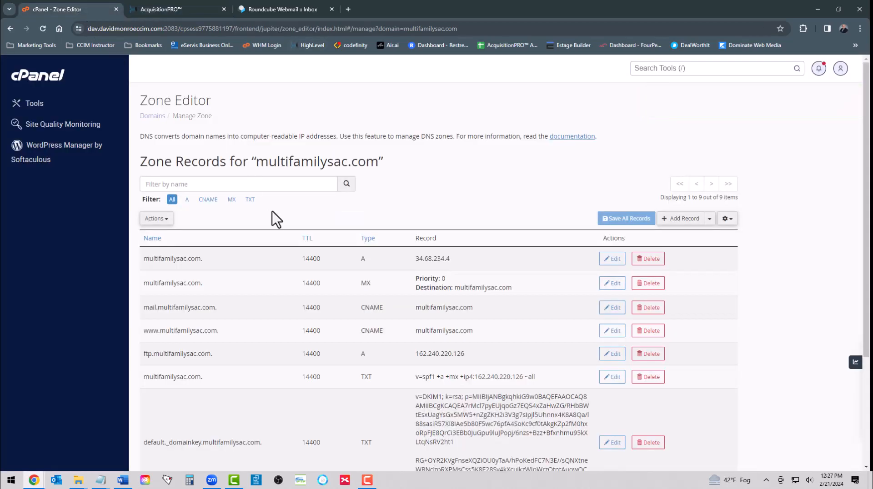
Step: In cPanel, save a TXT record named lc with the pasted value v=spf1 include:mailgun.org ~all
left_click(687, 222)
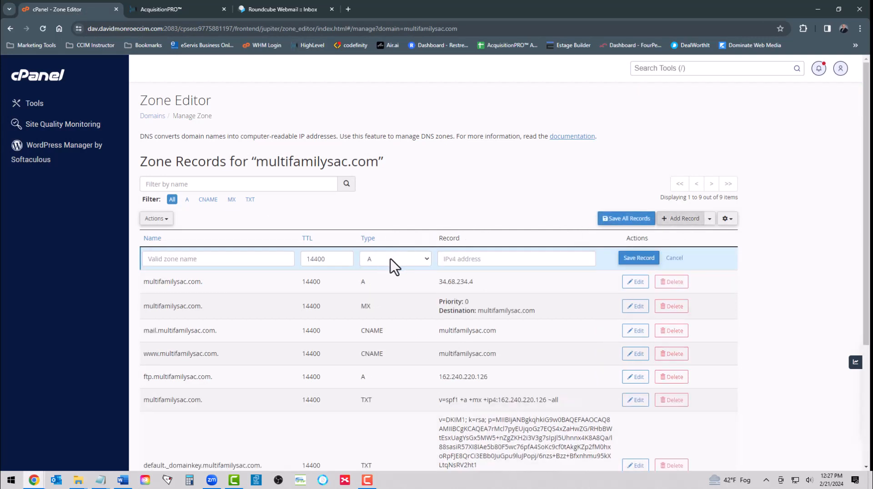
left_click(214, 259)
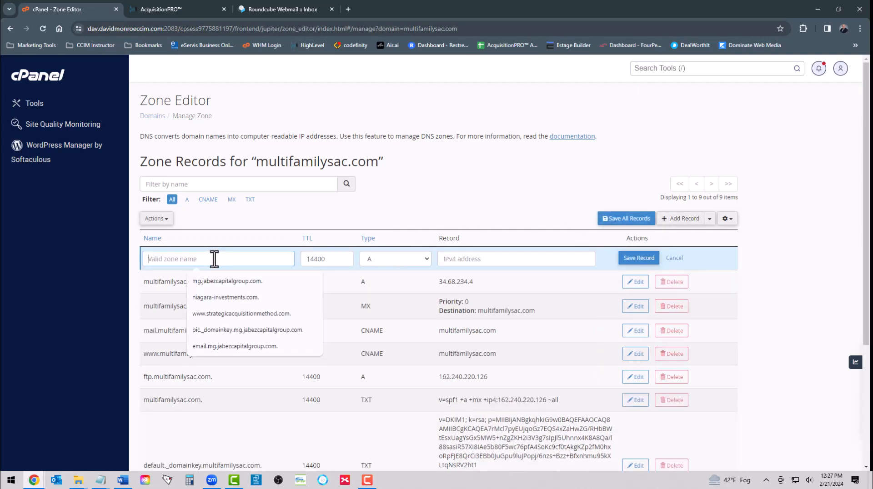
type("lc")
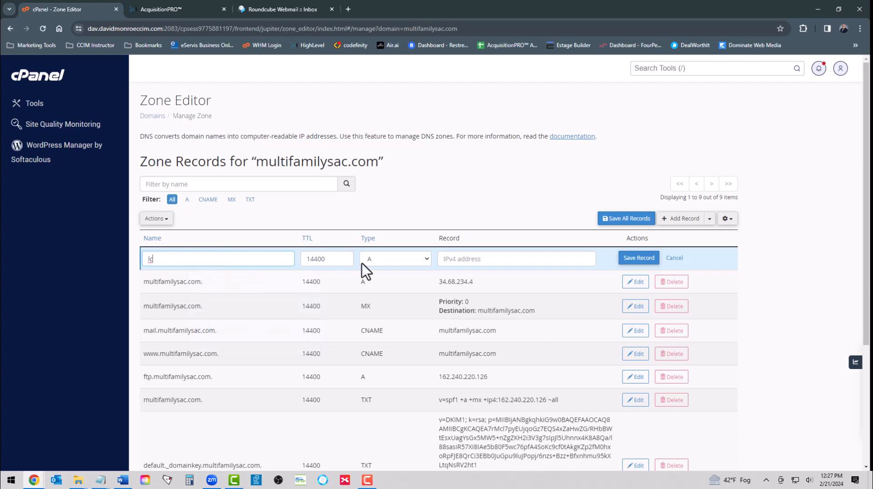
left_click(382, 261)
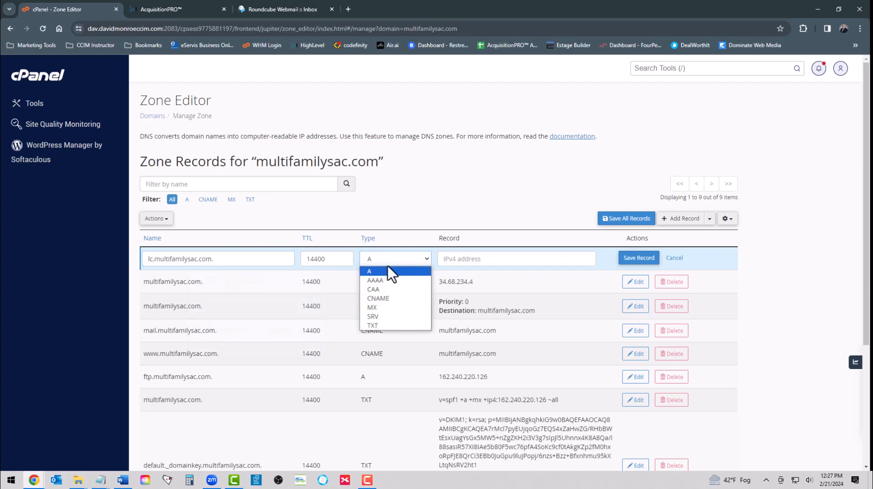
left_click(379, 325)
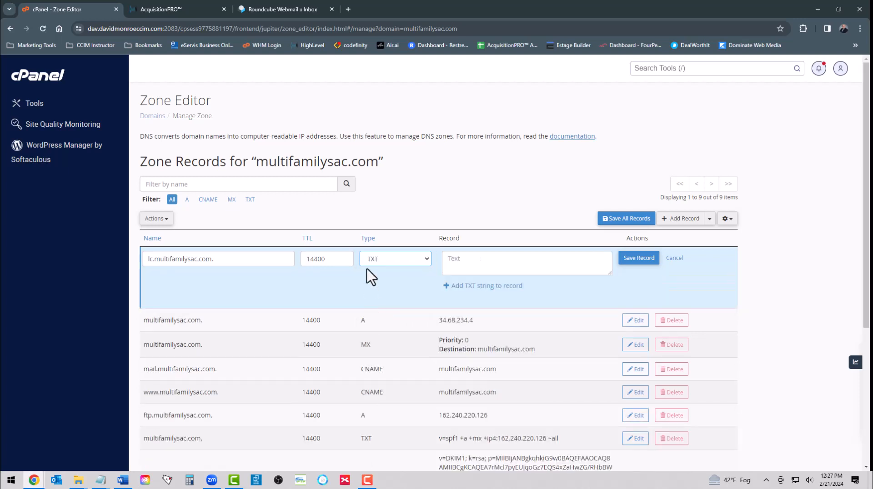
right_click(479, 259)
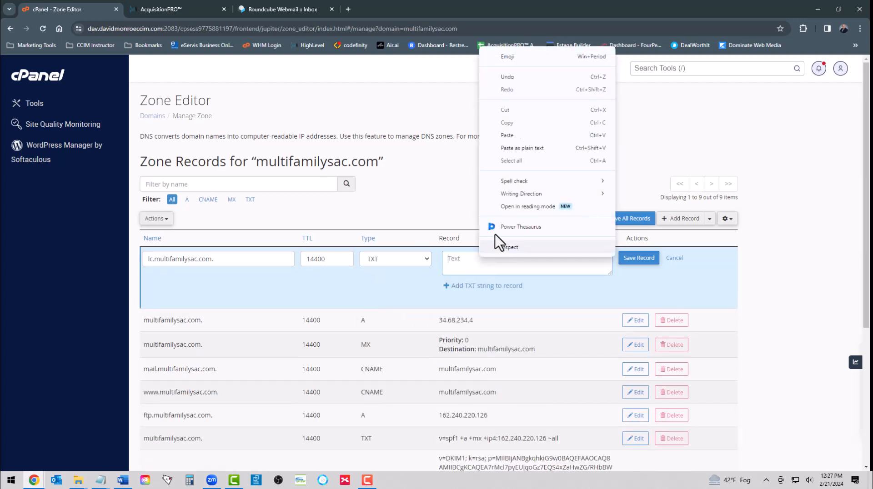
left_click(505, 135)
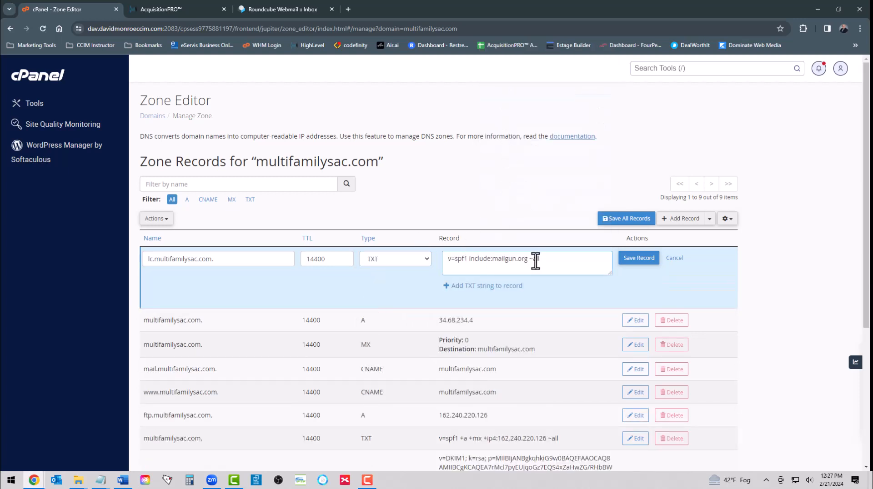
left_click(641, 261)
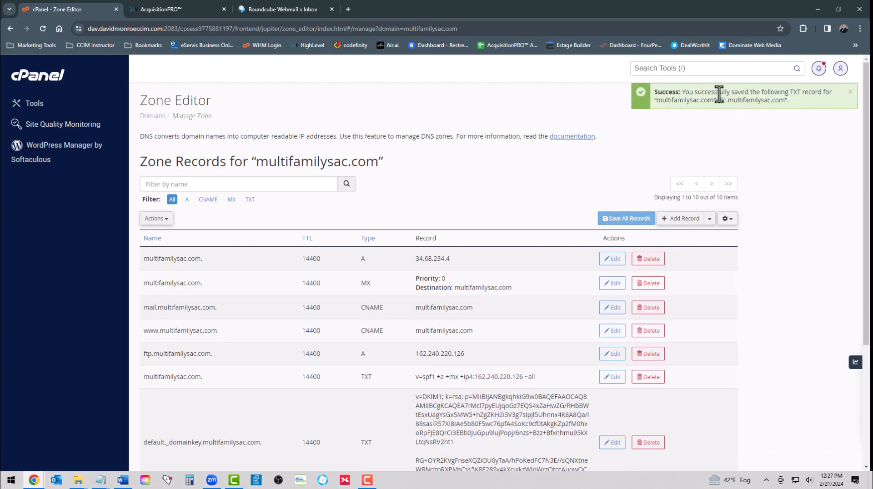
left_click(179, 11)
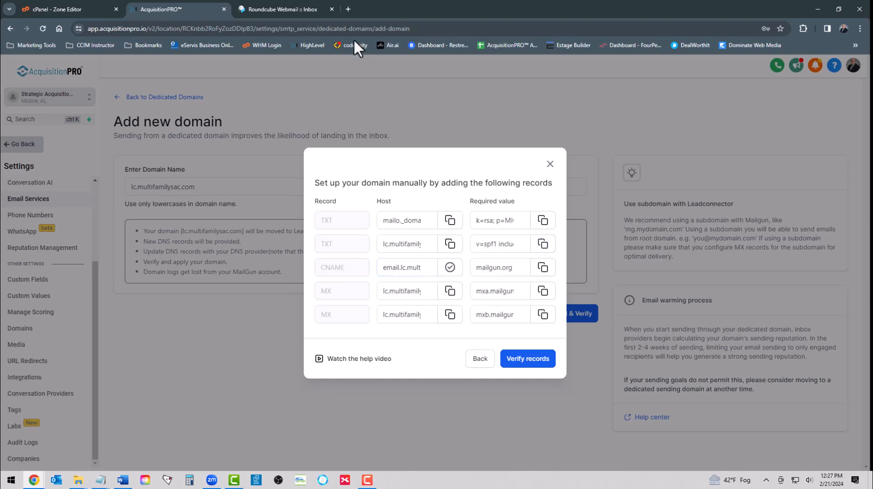
Step: In cPanel, start a new CNAME record named email.lc.multifamilysac.com
left_click(282, 7)
left_click(80, 9)
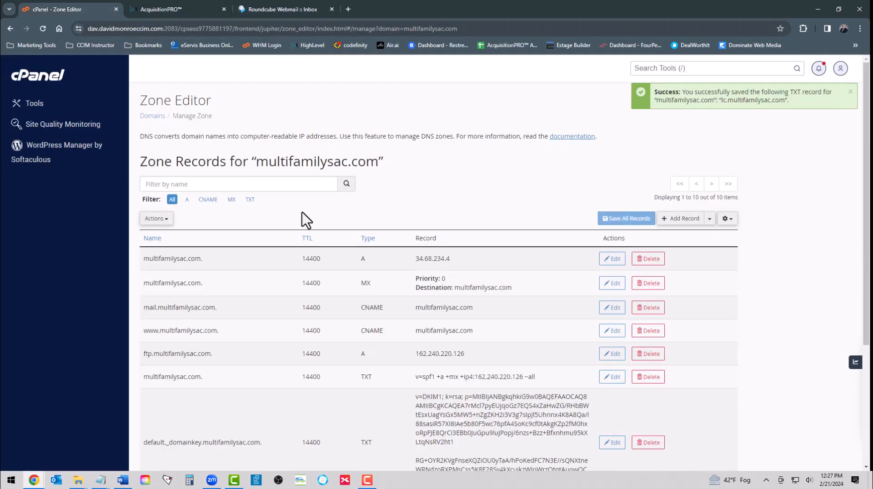
left_click(681, 218)
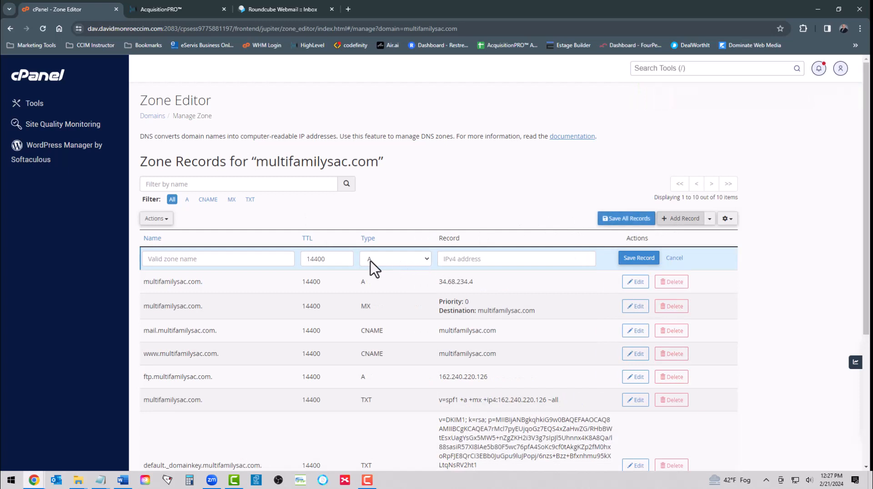
left_click(371, 260)
left_click(383, 299)
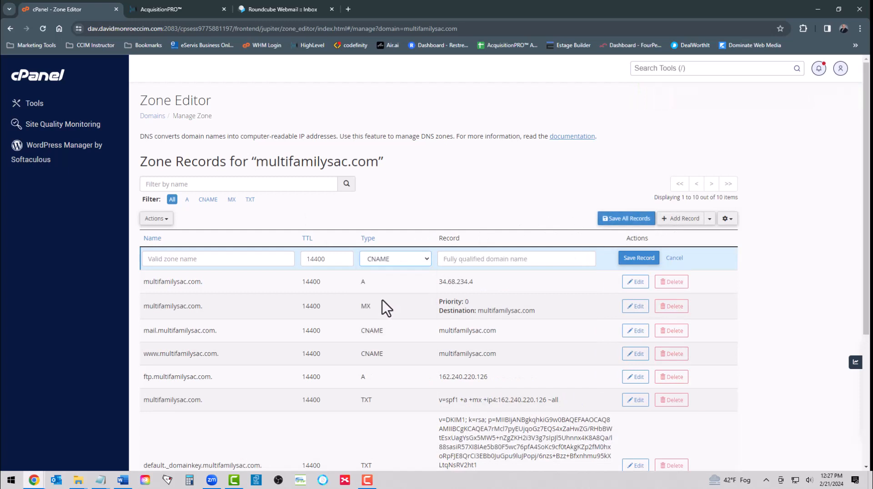
left_click(224, 260)
right_click(224, 261)
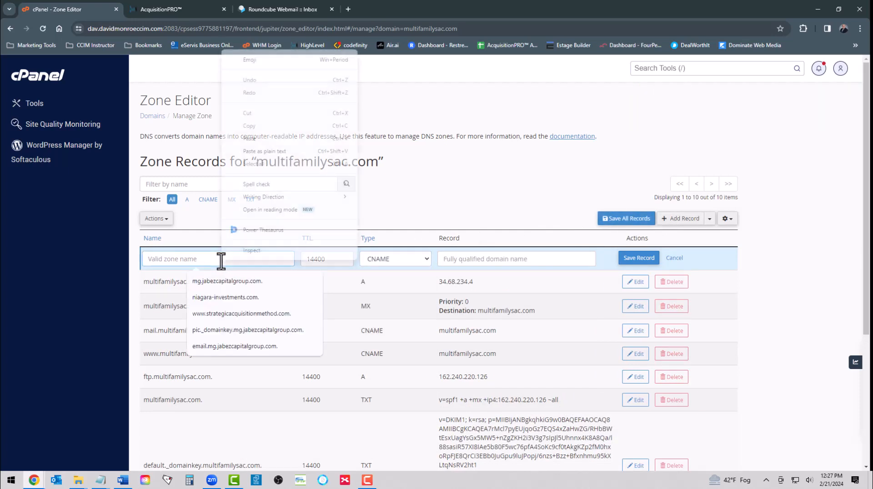
left_click(248, 139)
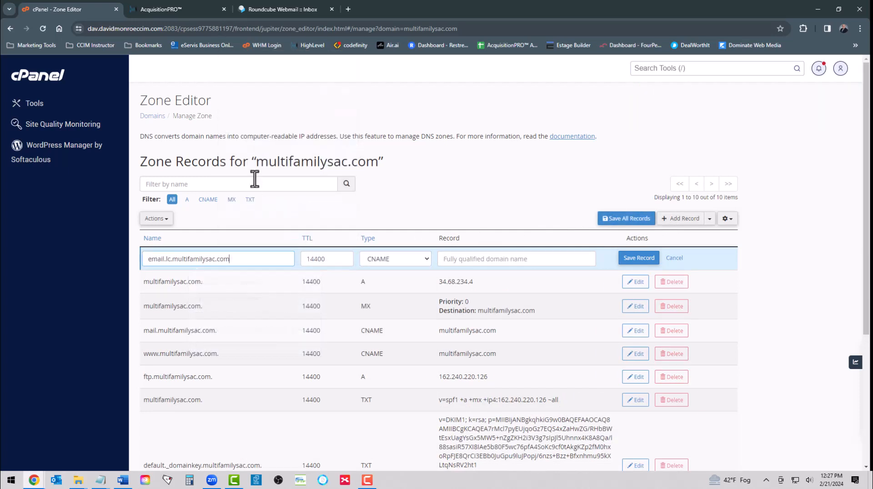
Step: Copy the CNAME target from AcquisitionPRO, paste mailgun.org as the record value and save
left_click(163, 8)
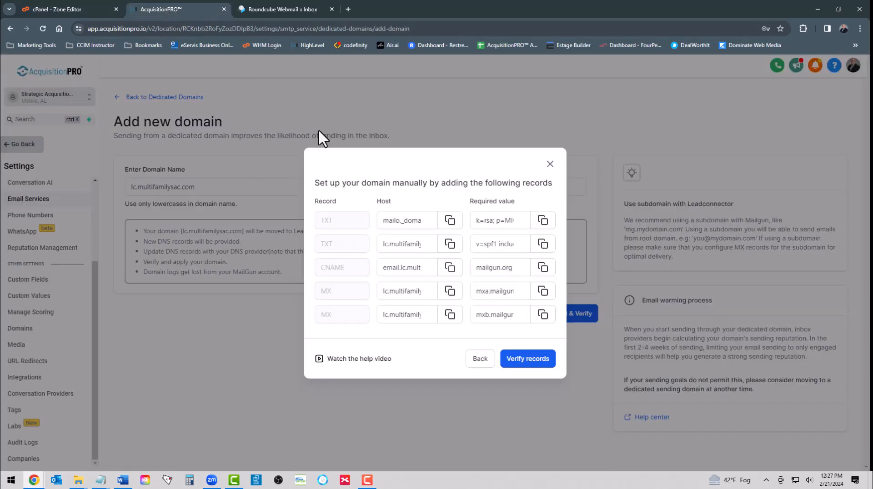
left_click(542, 268)
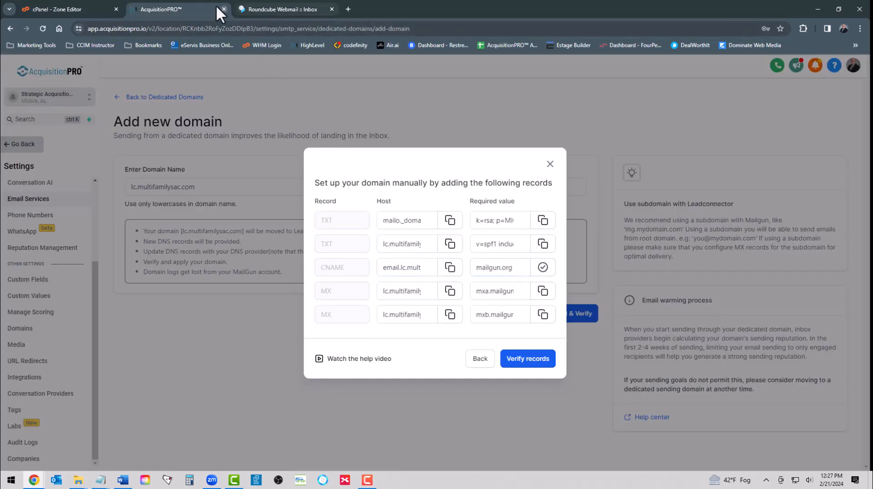
left_click(87, 9)
right_click(472, 259)
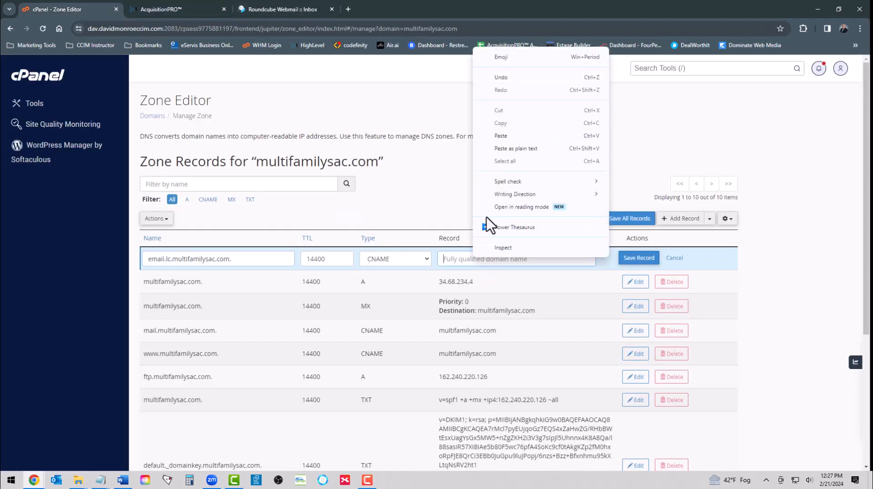
left_click(500, 137)
left_click(624, 261)
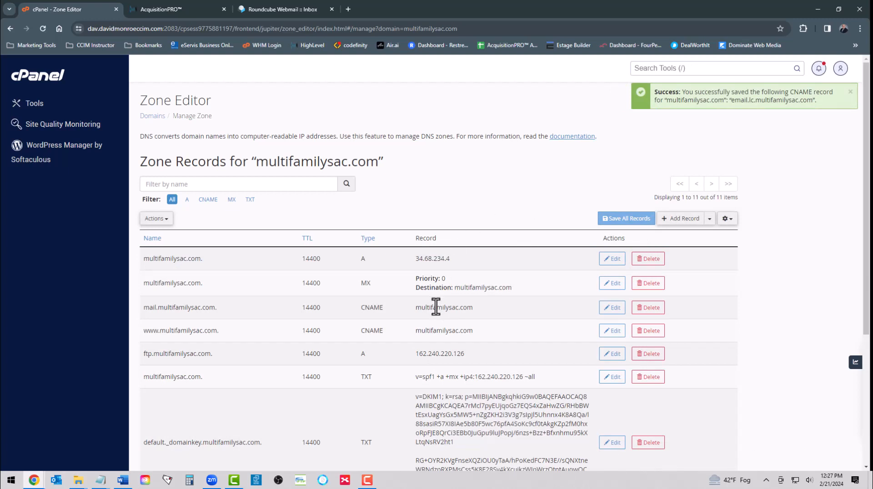
scroll(410, 314, "down", 5)
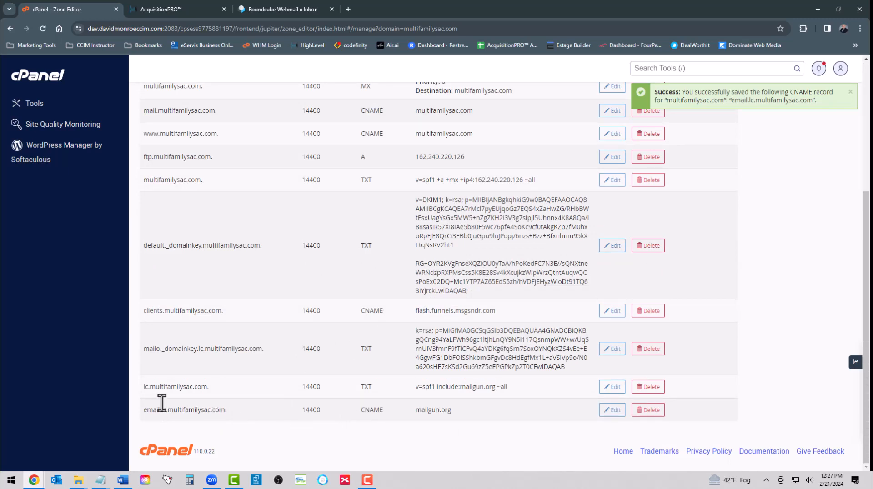
scroll(496, 288, "up", 5)
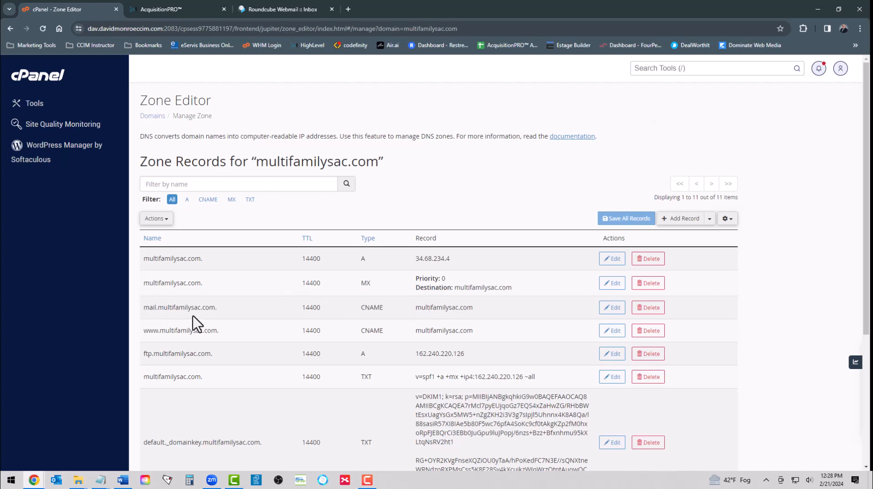
Step: Review the MX record values in AcquisitionPRO's manual setup dialog, then return to cPanel's Zone Editor
left_click(179, 9)
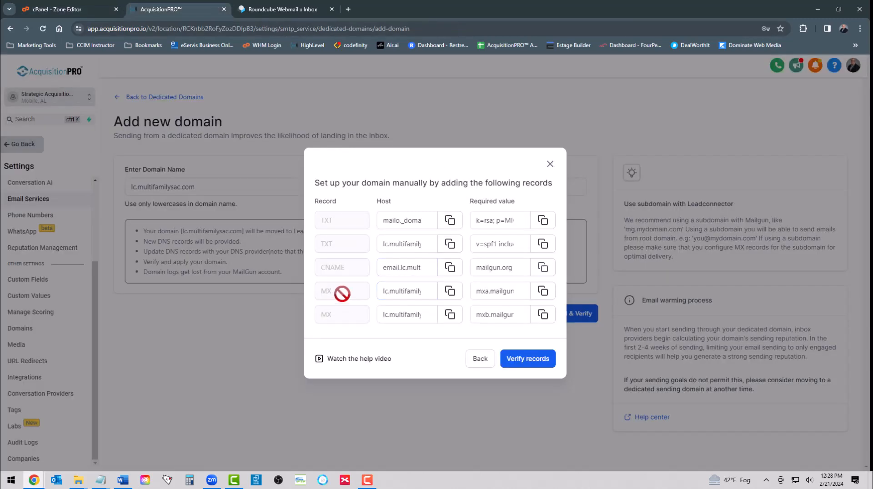
left_click(384, 293)
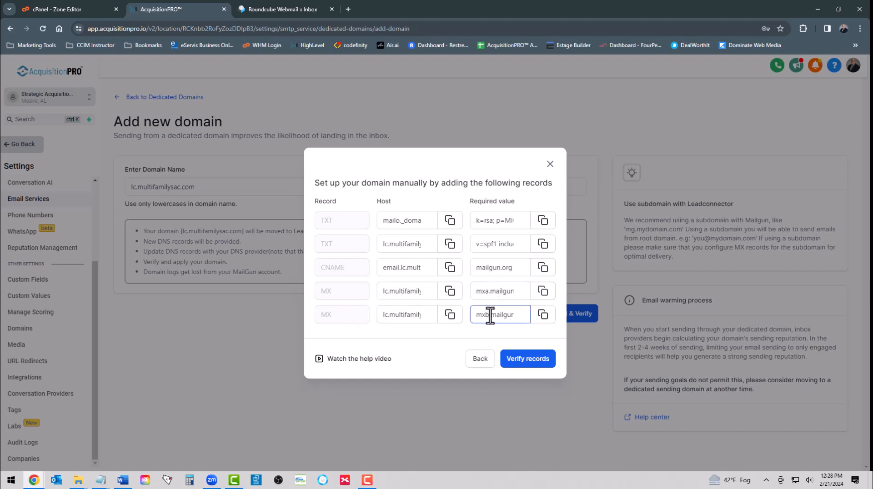
left_click(70, 9)
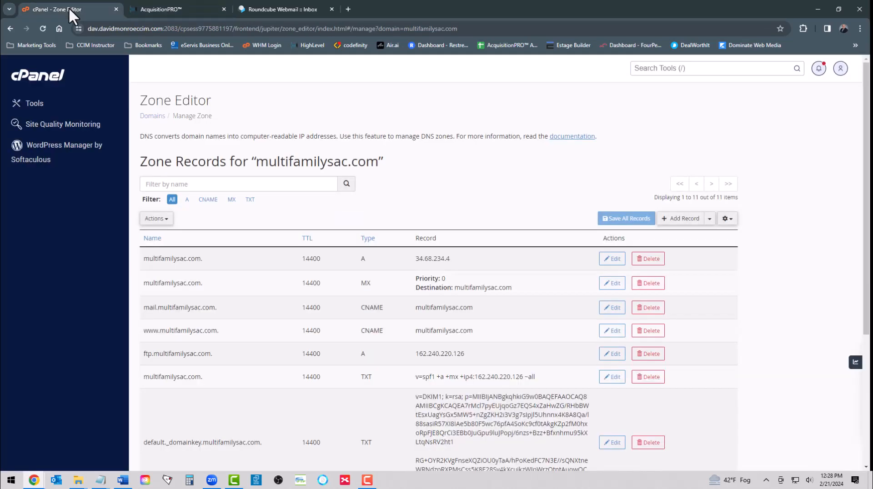
Step: Save an MX record for lc with priority 10 pointing to mxa.mailgun.org
left_click(682, 219)
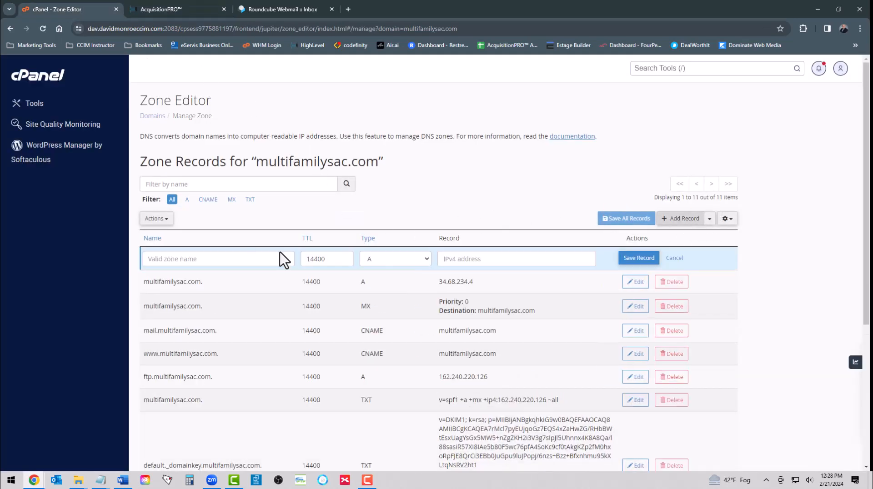
left_click(410, 260)
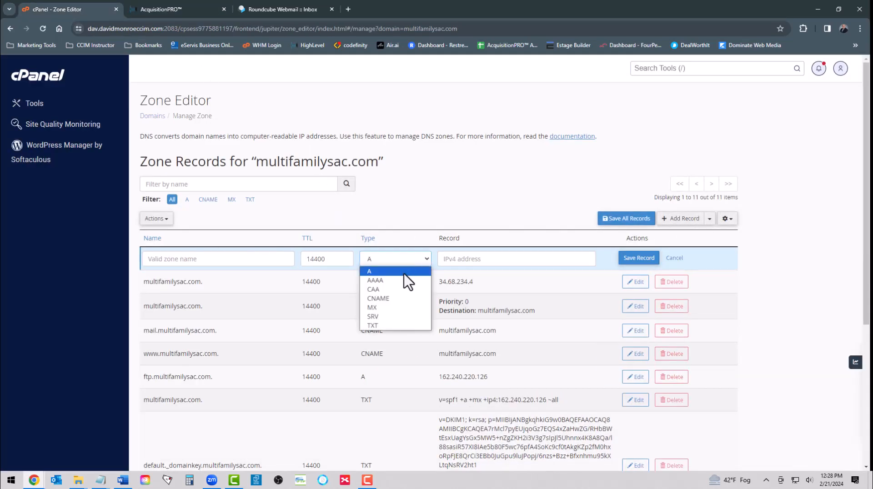
left_click(394, 308)
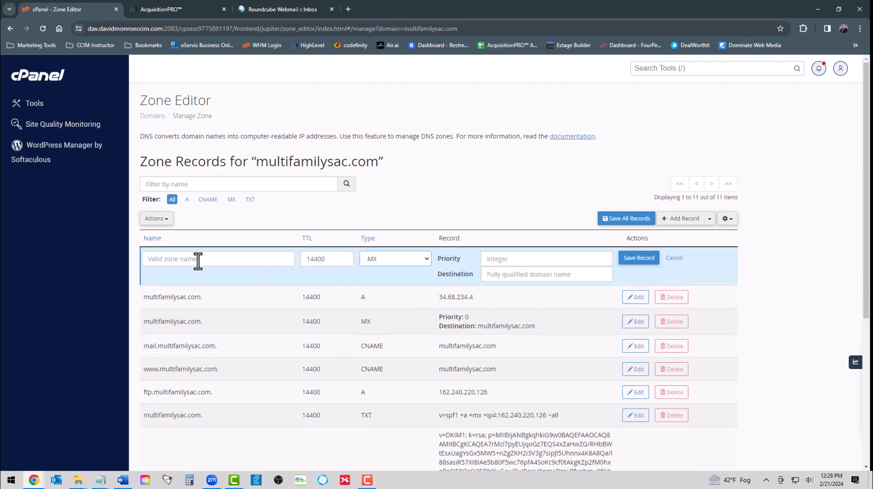
left_click(178, 260)
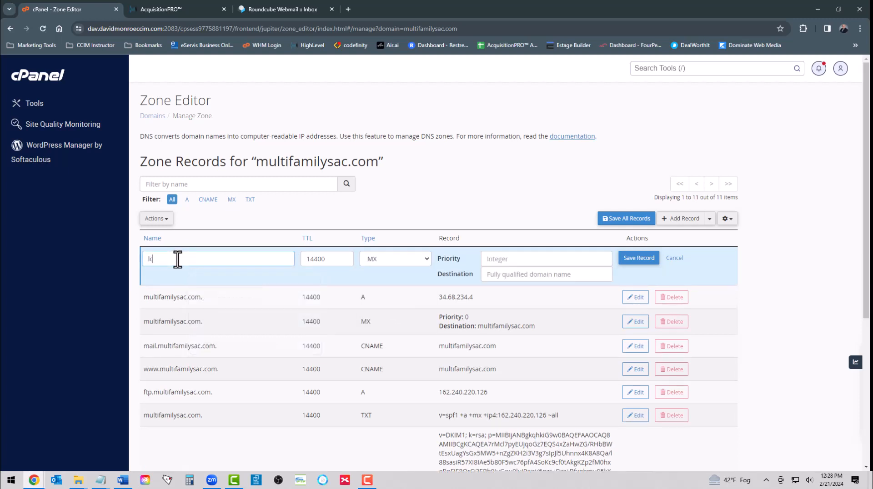
type("lc")
left_click(500, 258)
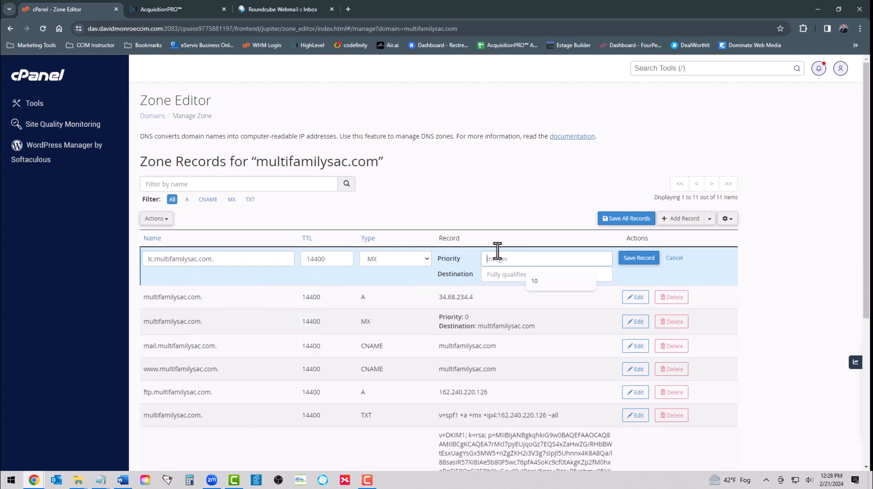
left_click(555, 282)
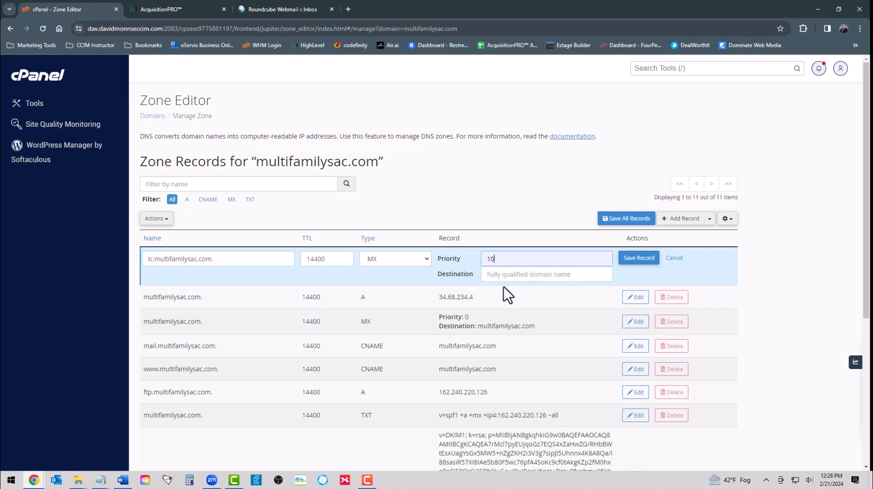
left_click(495, 277)
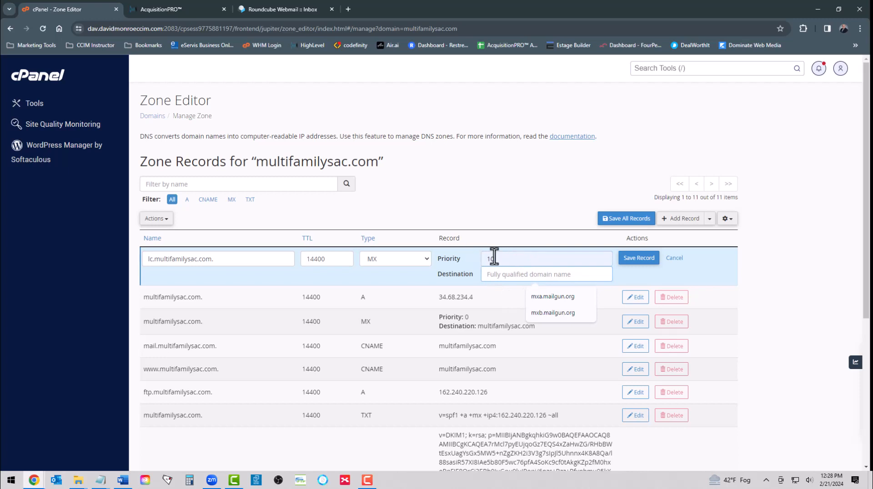
left_click(547, 296)
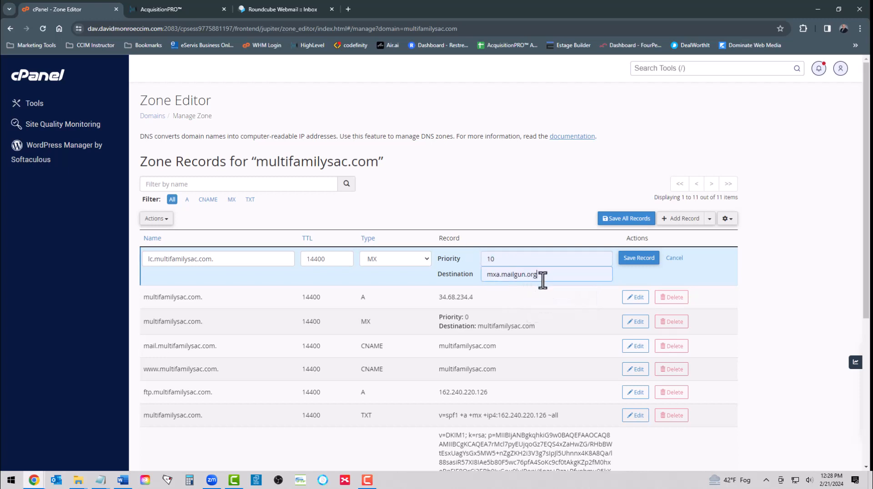
left_click(625, 259)
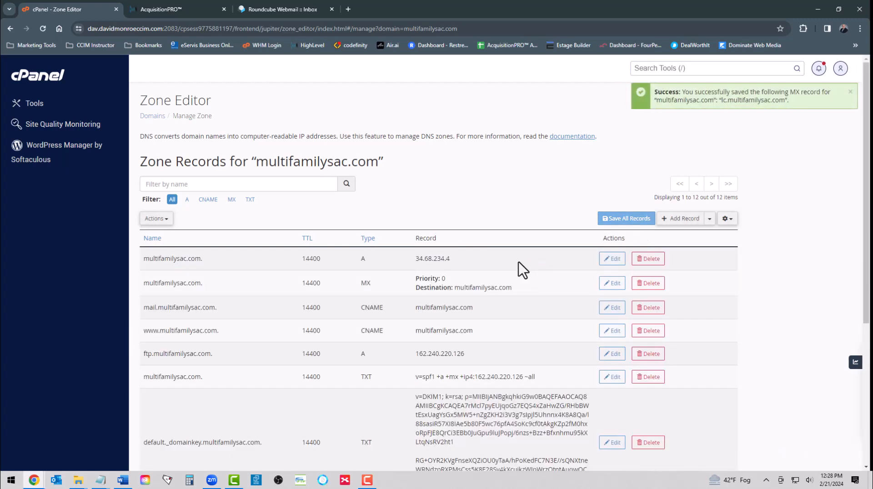
Step: Save a second MX record for lc with priority 10 pointing to mxb.mailgun.org
left_click(684, 223)
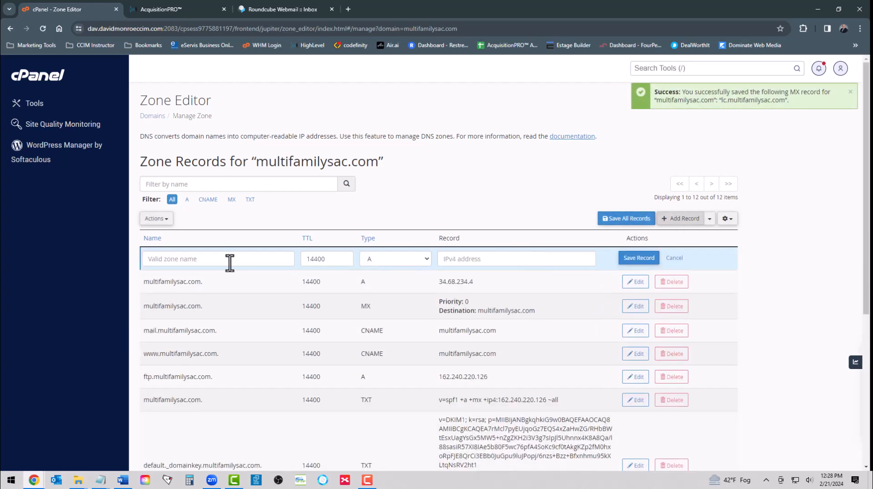
left_click(199, 259)
key("Escape")
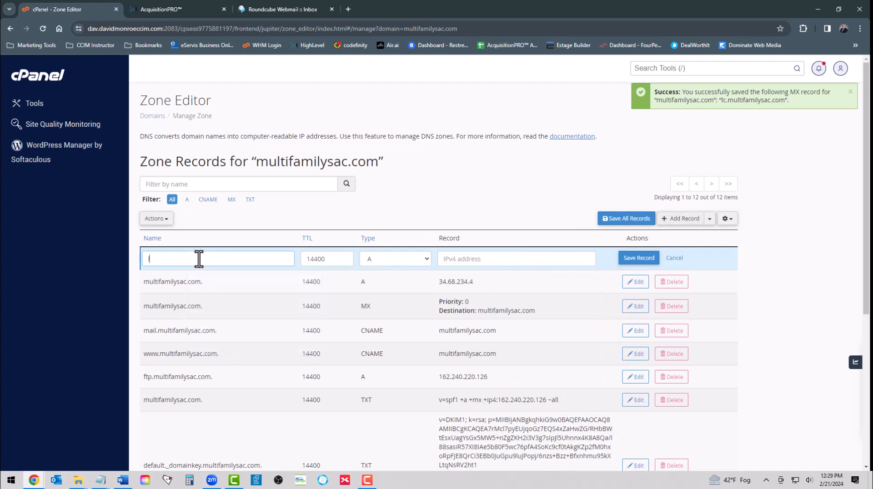
type("lc")
left_click(369, 260)
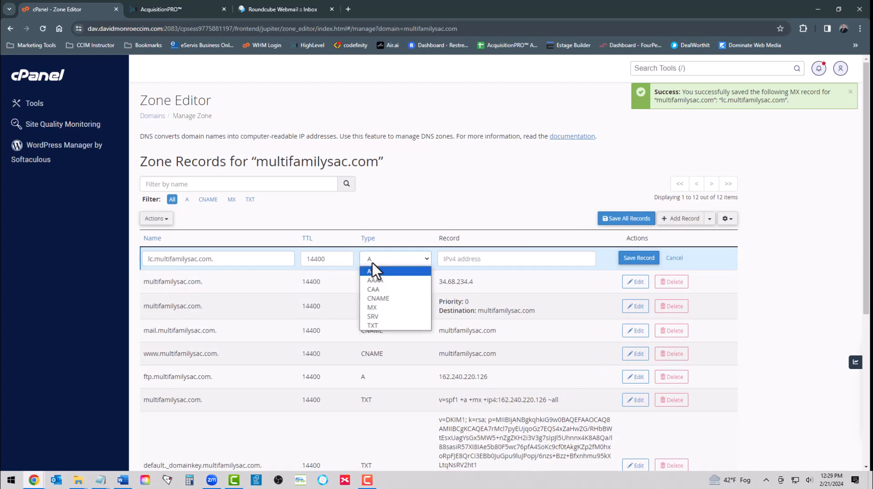
left_click(381, 307)
left_click(514, 259)
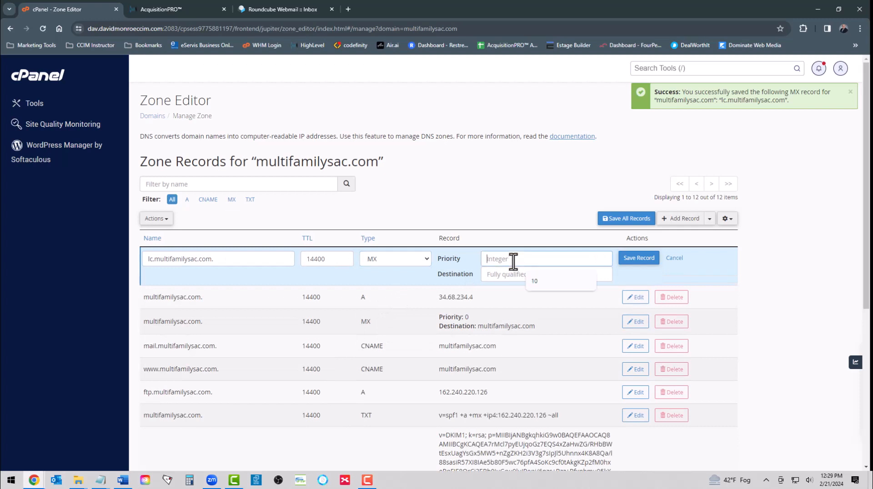
type("10")
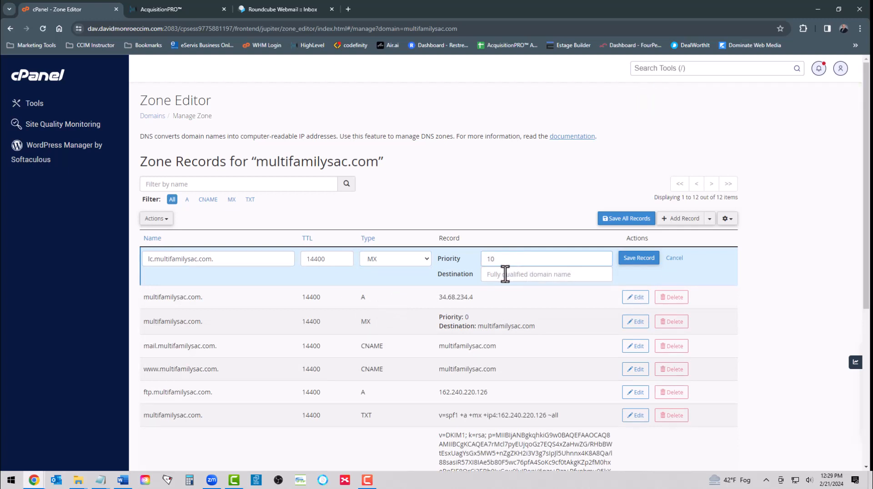
left_click(505, 274)
left_click(538, 315)
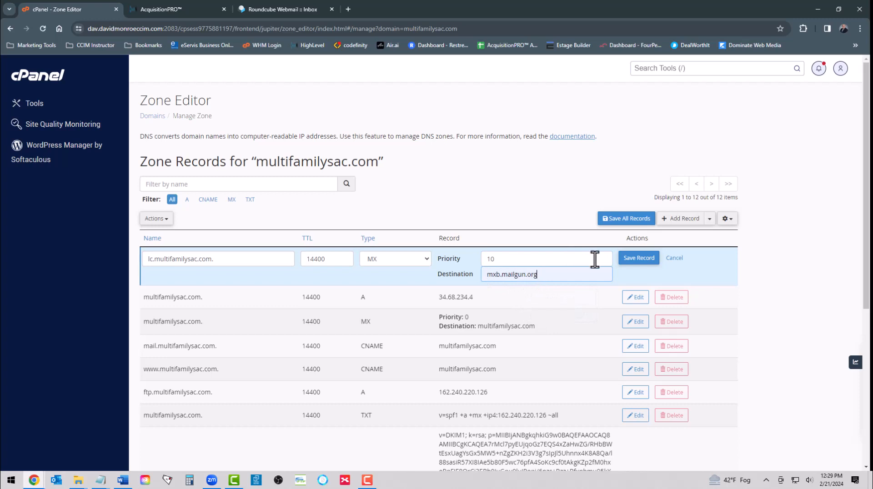
left_click(635, 260)
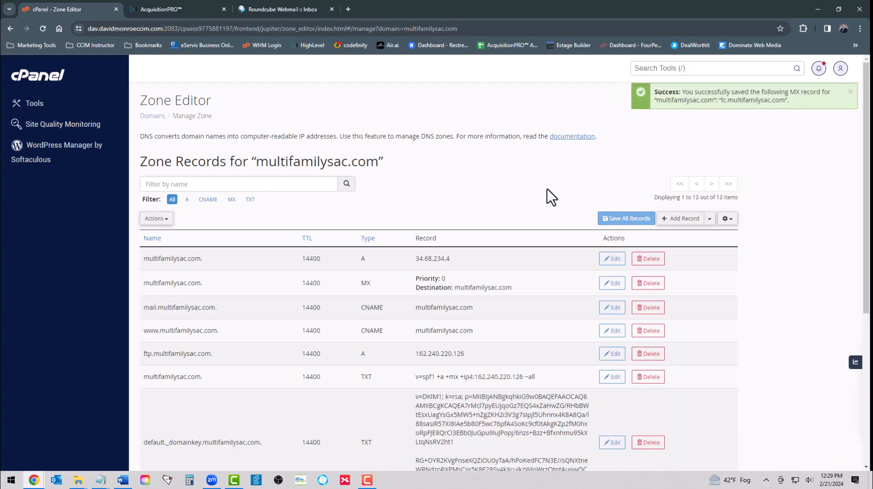
Step: Run Verify records and Verify Domain for lc.multifamilysac.com until all five DNS checks pass
left_click(157, 8)
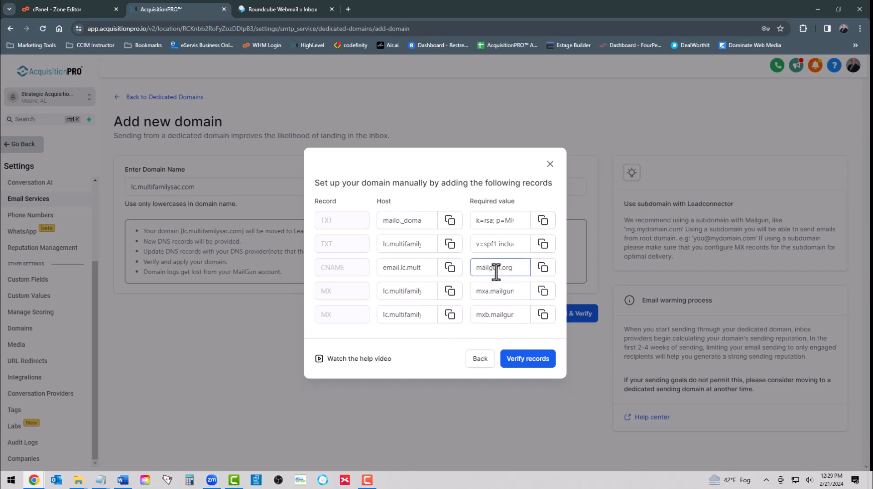
left_click(523, 361)
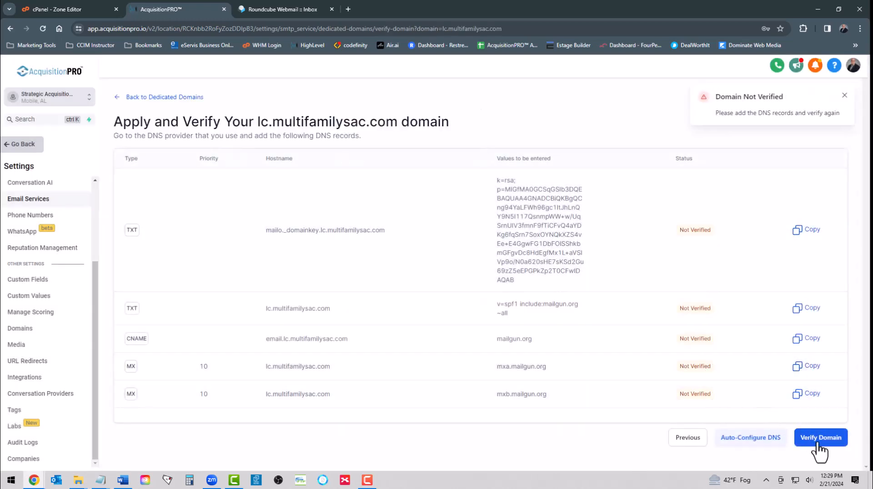
left_click(819, 444)
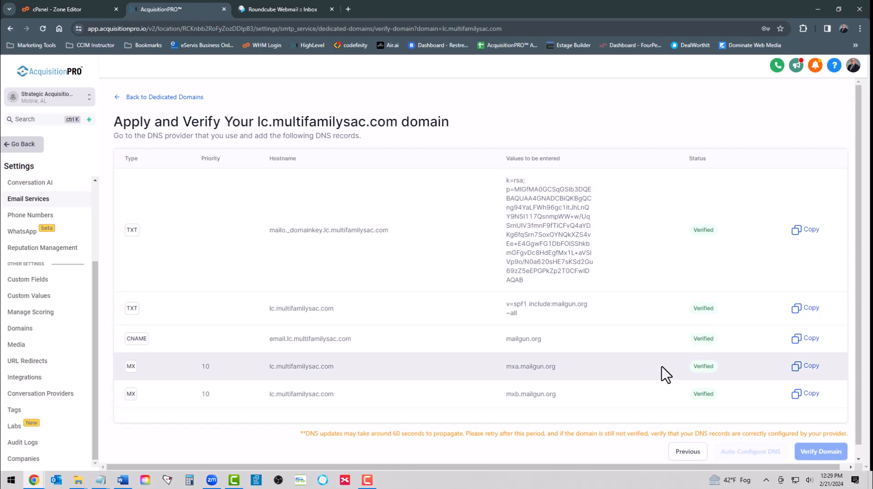
left_click(162, 98)
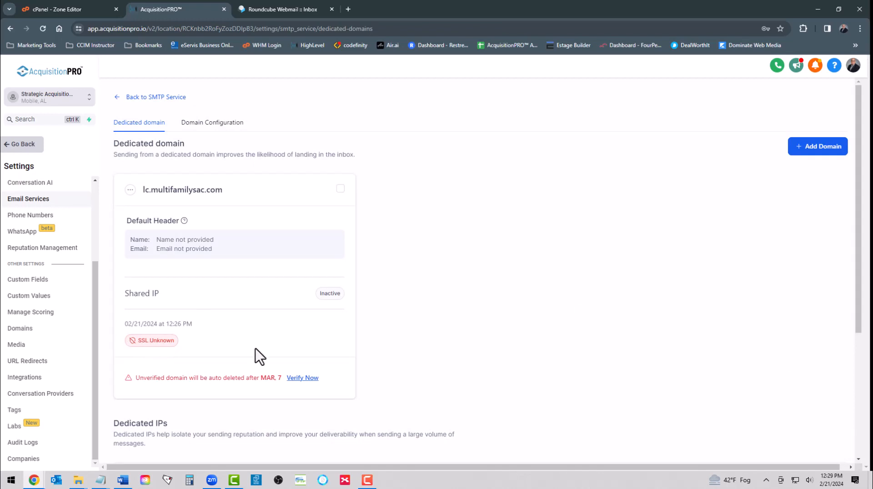
left_click(303, 378)
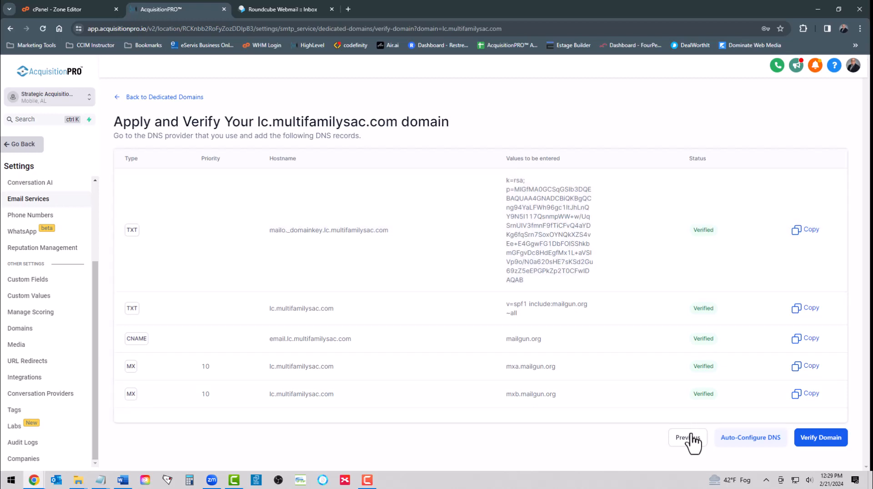
left_click(818, 438)
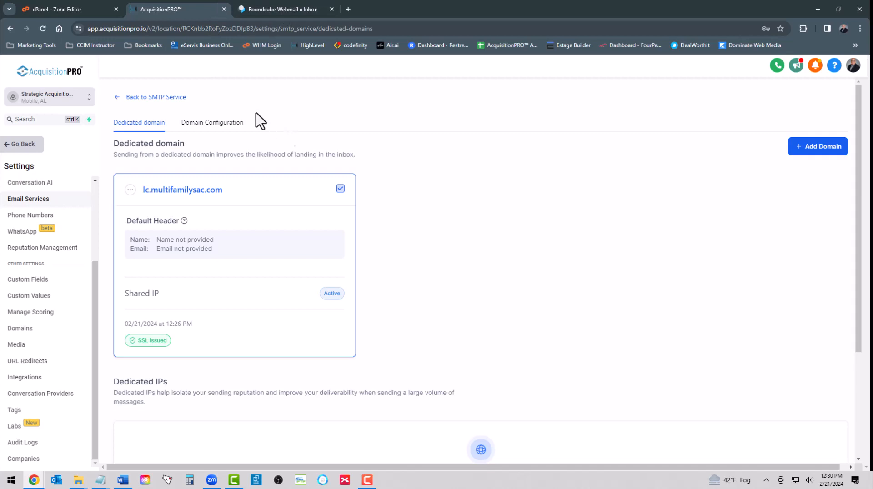
Step: Start a new contact and enter the contact's first name, last name and e-mail address
left_click(20, 154)
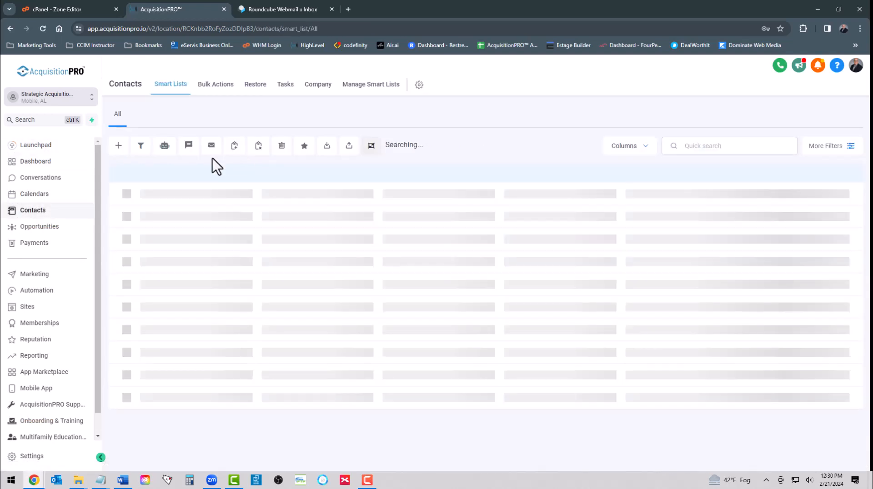
left_click(118, 145)
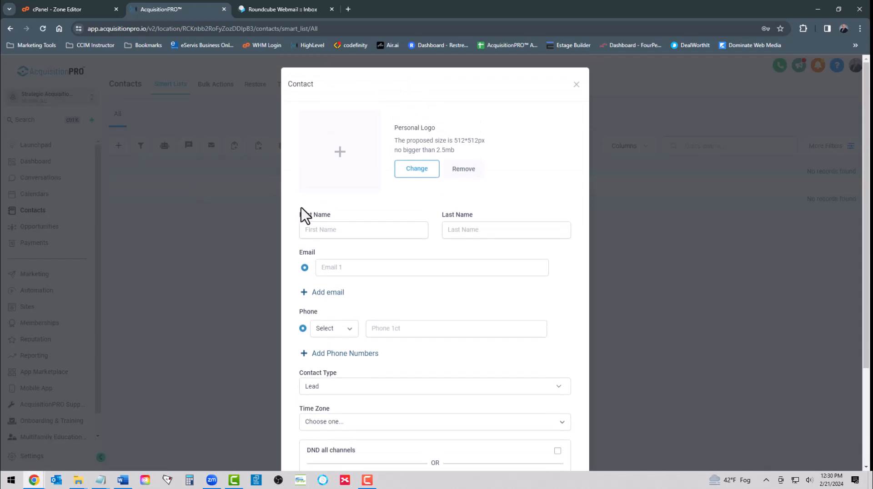
left_click(349, 230)
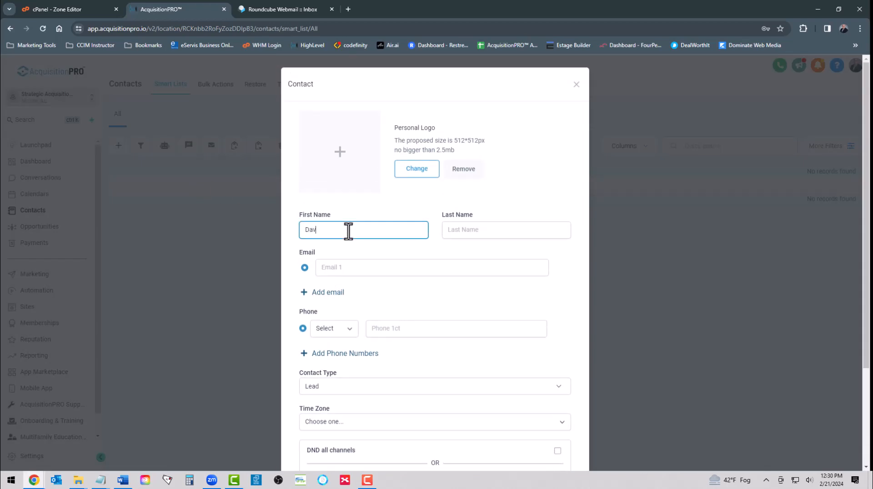
key("Tab")
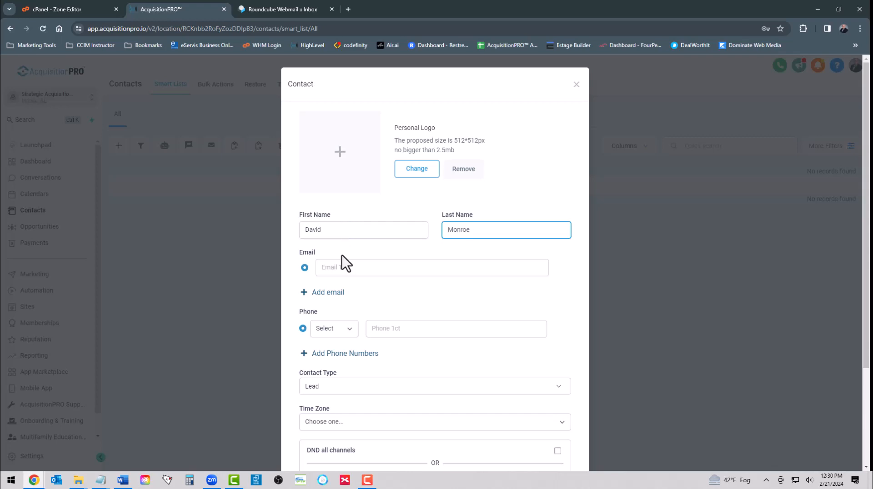
left_click(341, 268)
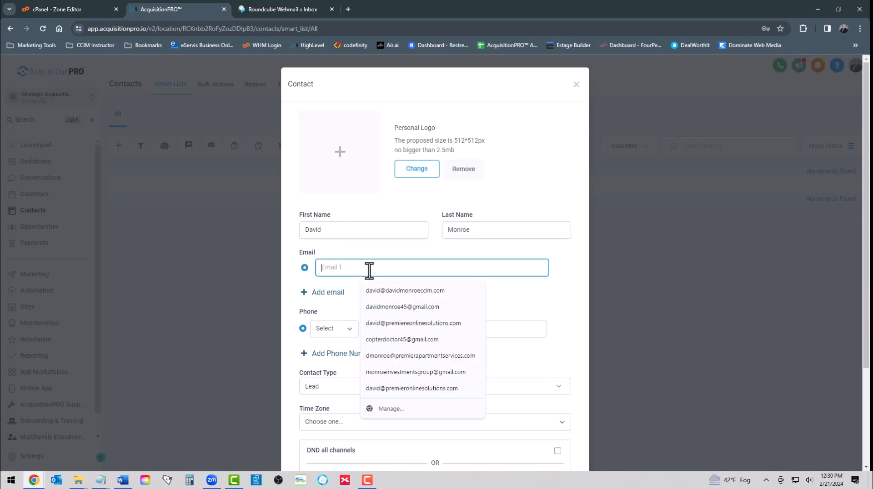
left_click(383, 289)
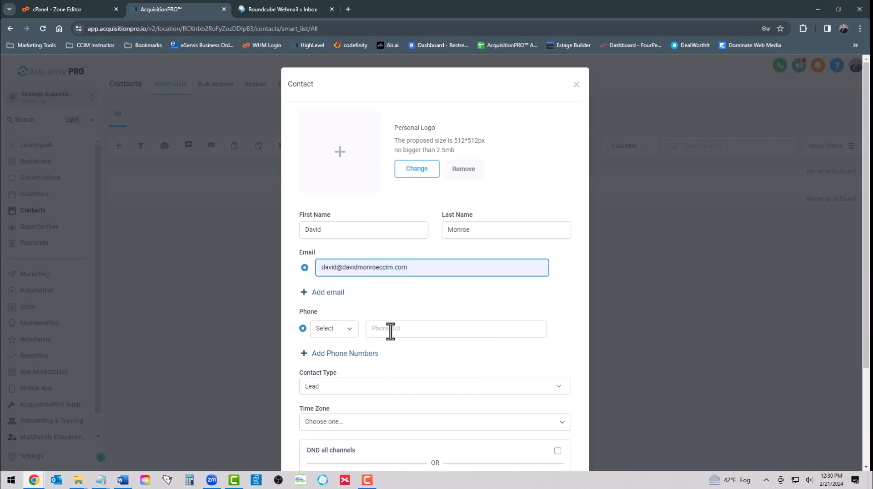
Step: Add the contact's phone number as a Mobile number and save the contact
left_click(349, 329)
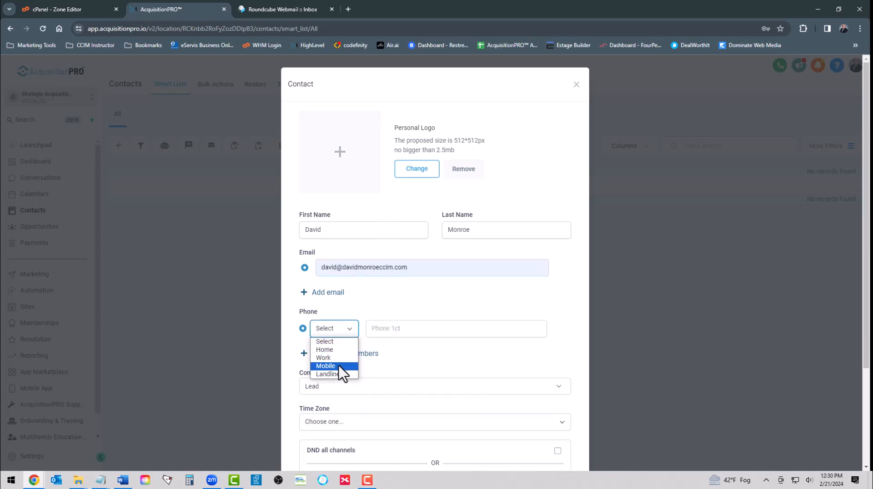
left_click(342, 366)
left_click(400, 329)
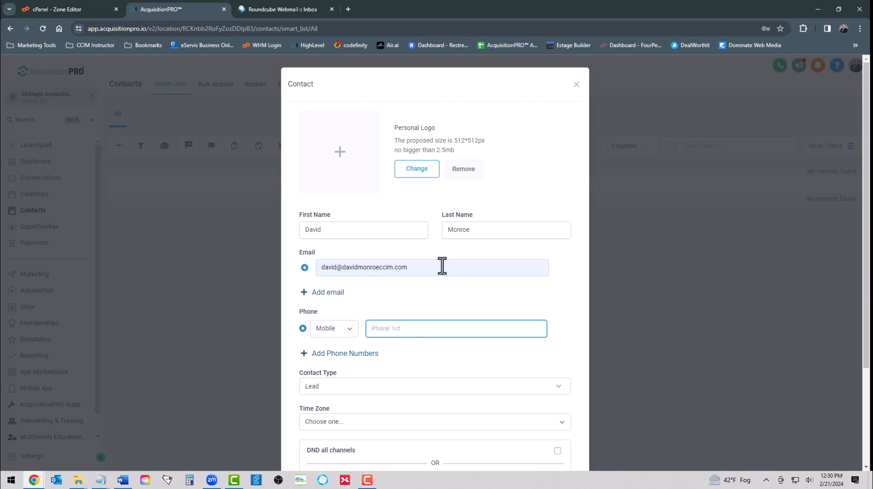
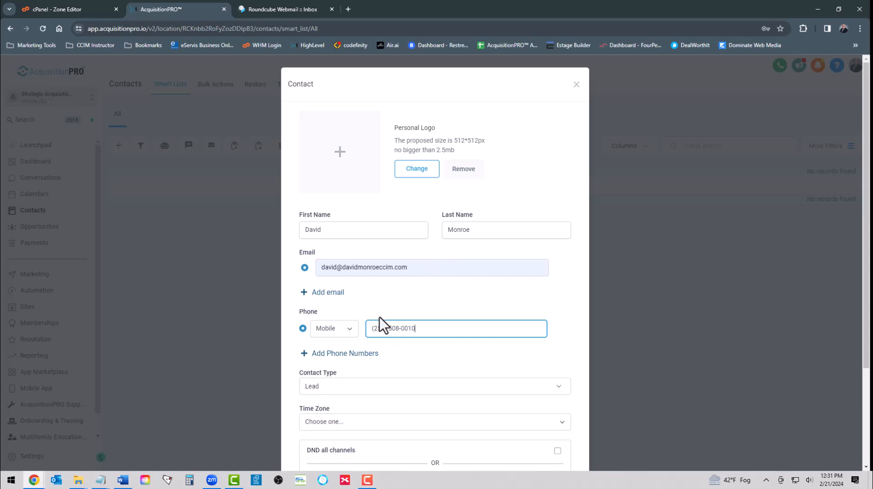
scroll(381, 361, "down", 3)
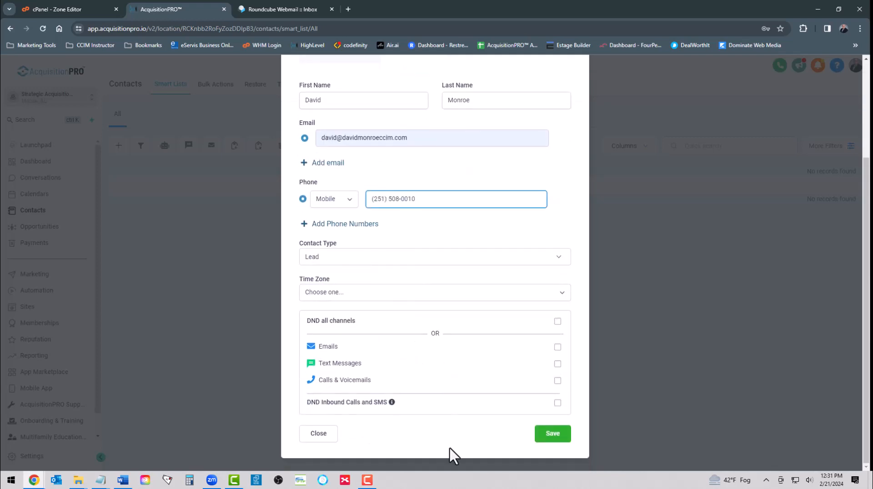
left_click(554, 436)
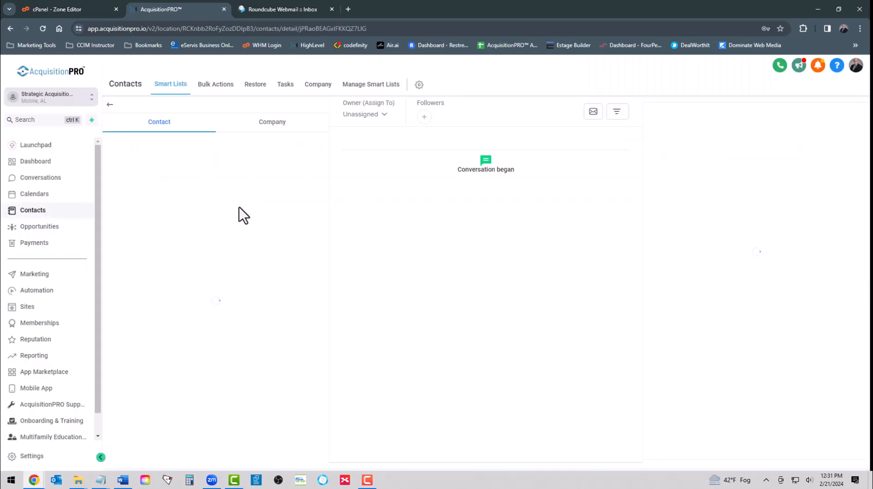
Step: Select the new contact in the contacts list and start an email to it
left_click(111, 106)
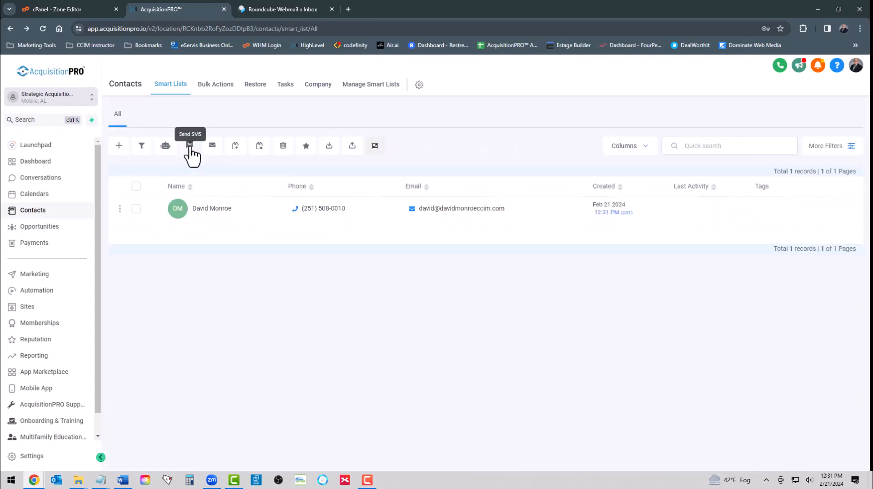
left_click(214, 151)
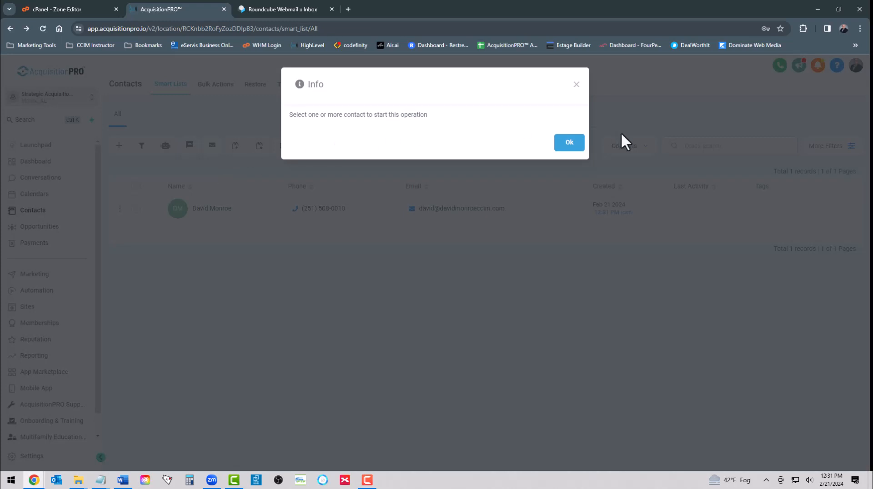
left_click(569, 144)
left_click(136, 209)
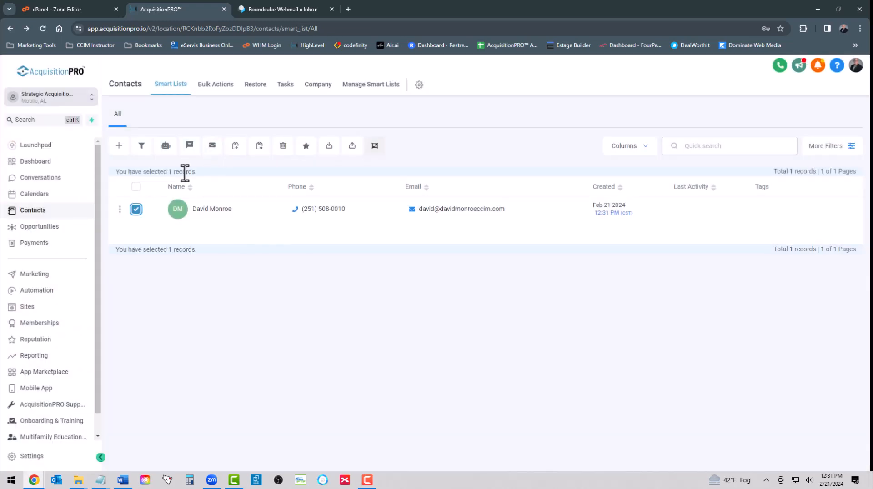
left_click(211, 148)
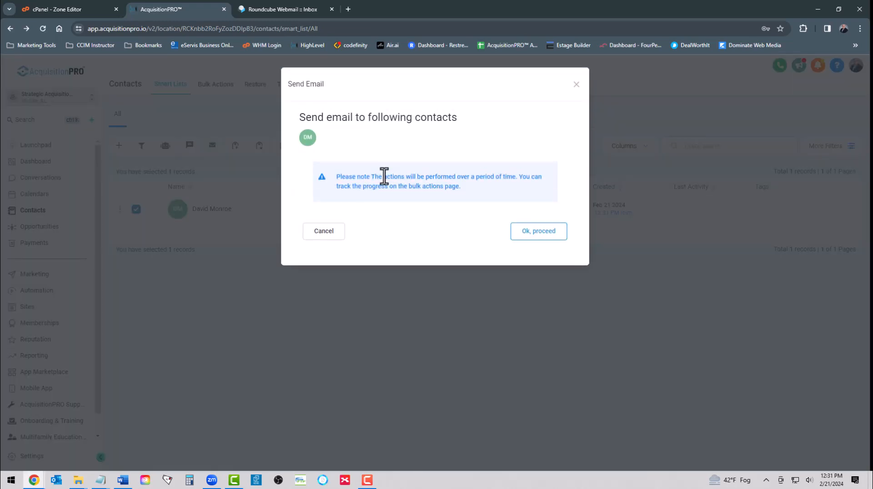
left_click(512, 237)
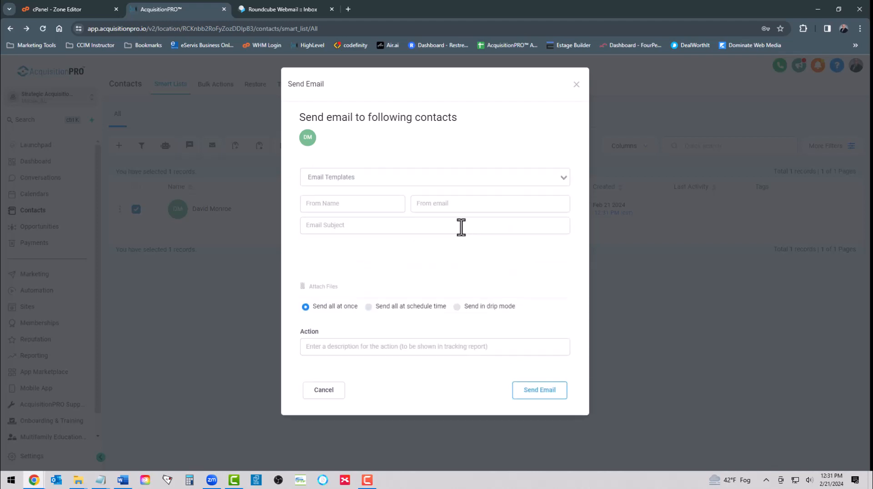
Step: Fill in the sender's name and multifamilysac.com address, with subject 'Test Email for new account'
left_click(326, 203)
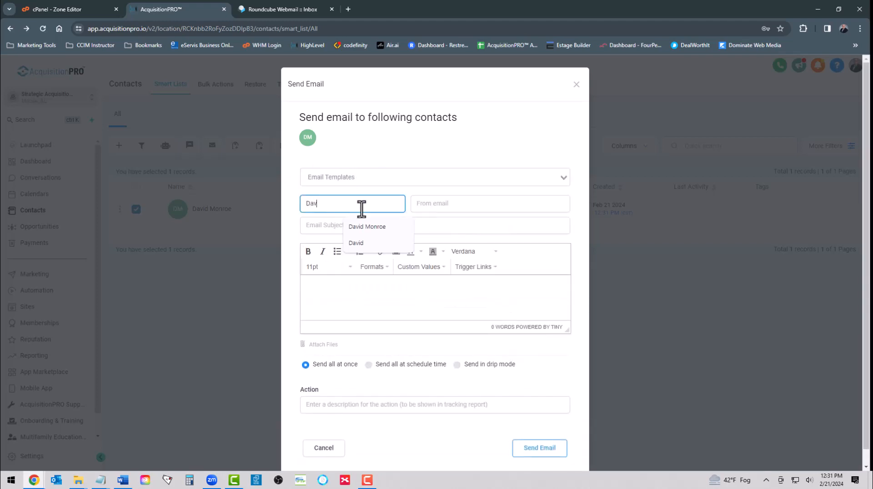
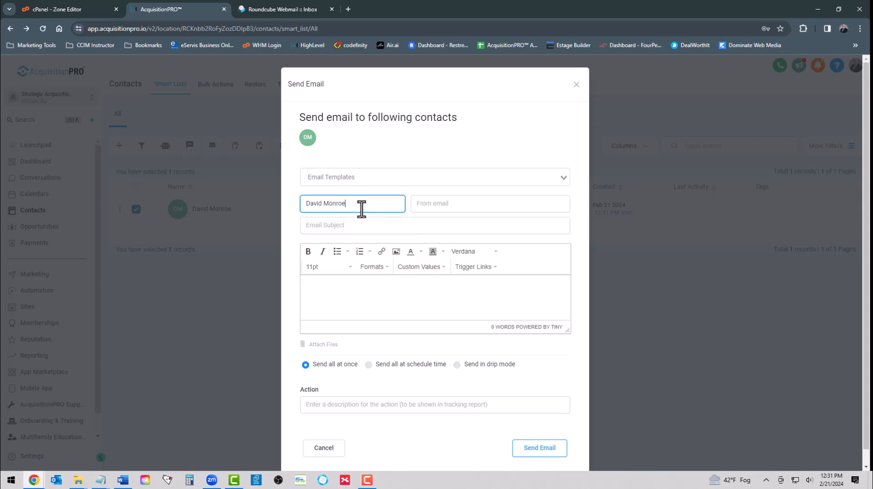
type(", CCIM")
left_click(445, 205)
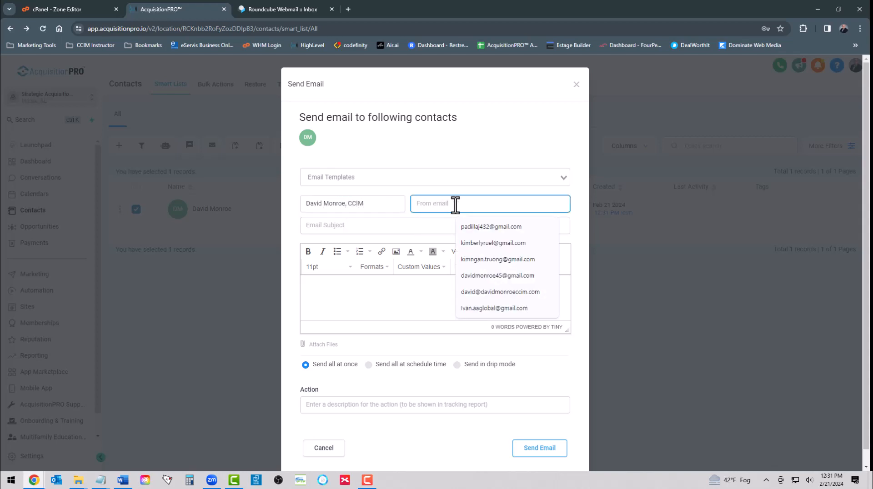
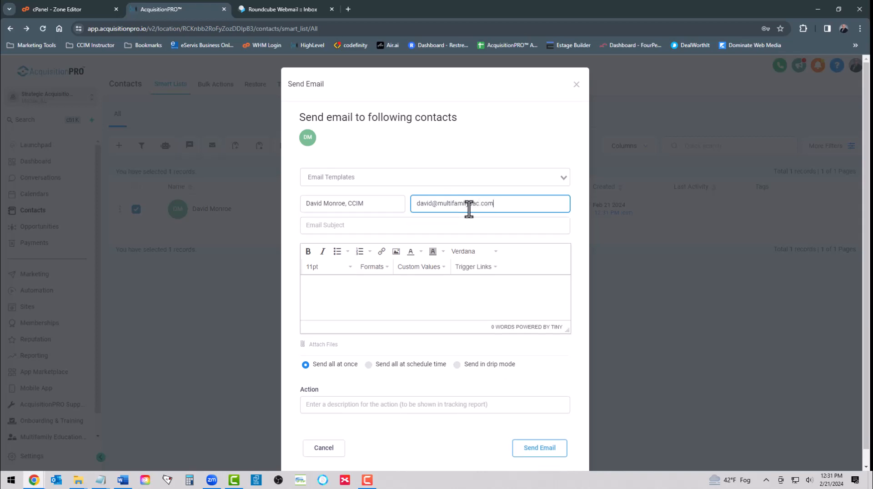
left_click(346, 226)
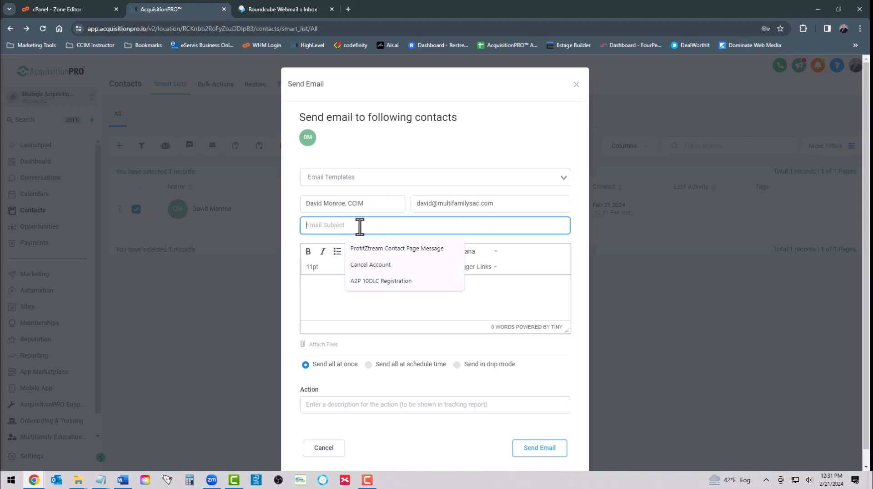
type("Test E")
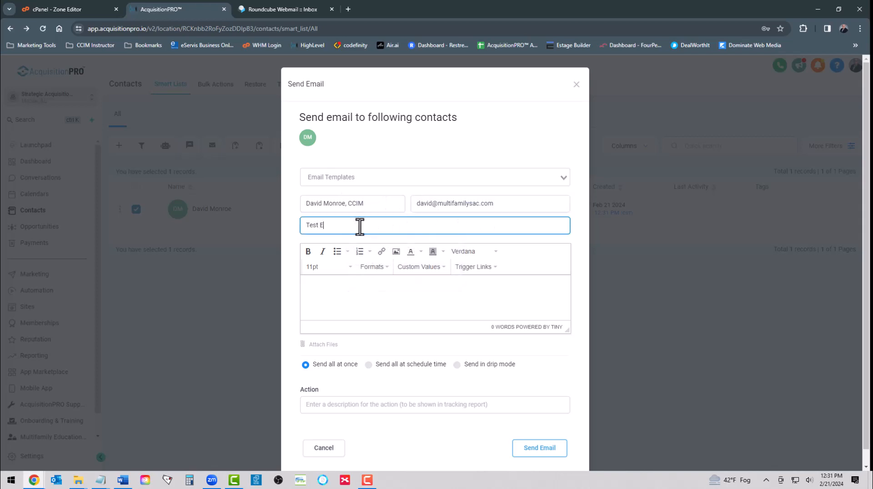
type("mail for new account")
Step: Write the body 'Please reply to this email as this is my new email address.' with a 'Thank you,' signature
left_click(318, 284)
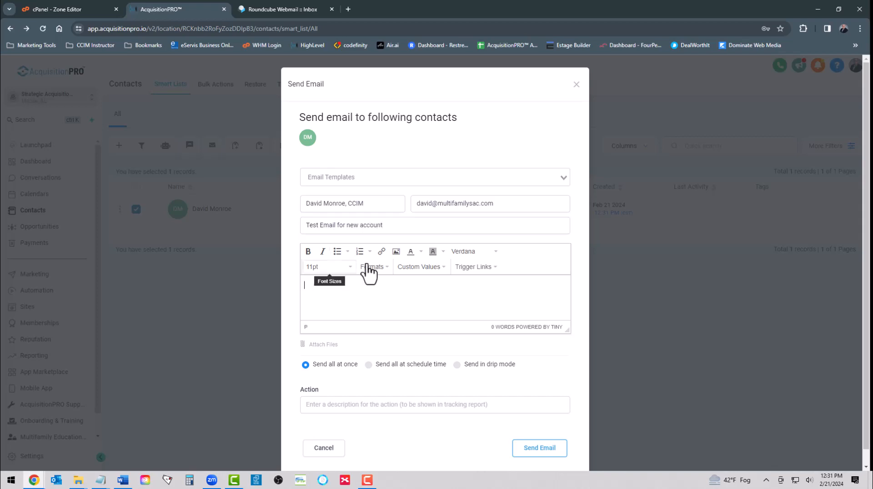
type("Please re")
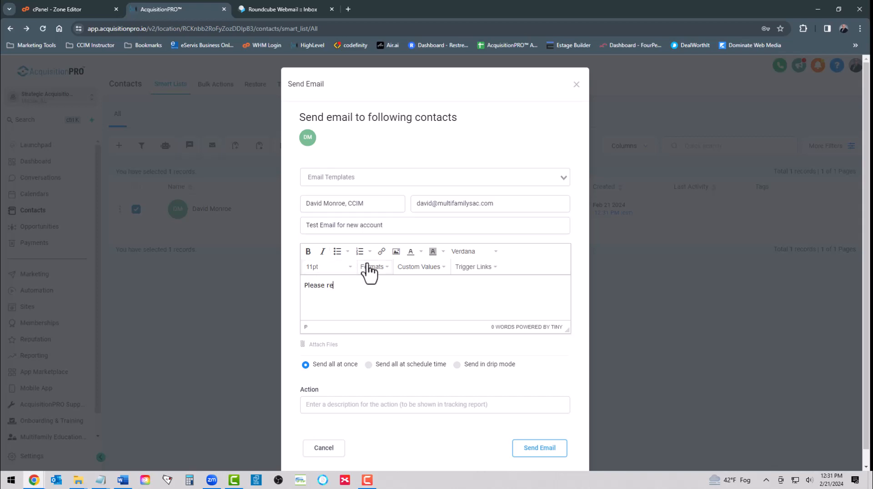
type("ply to this email as this is my new email address")
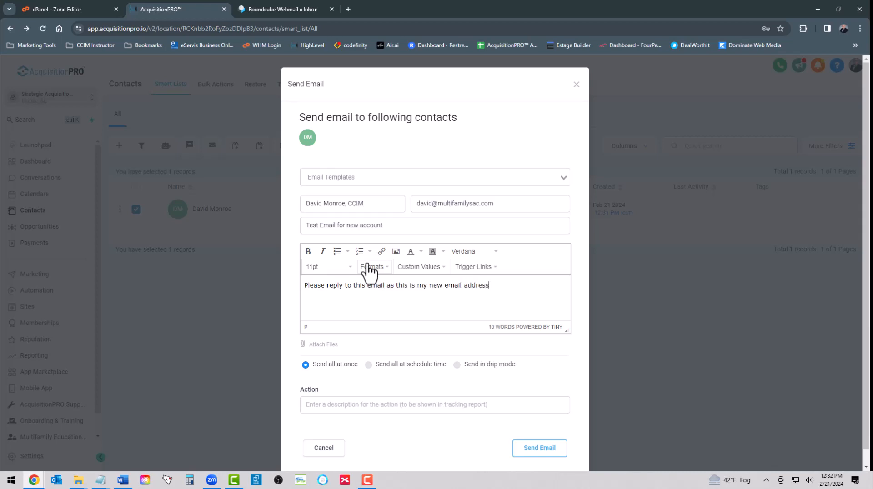
type(".")
key("Return")
key("Return")
key("BackSpace")
type("avid Monroe, CCIM")
left_click(305, 301)
type("Thank you,")
key("Return")
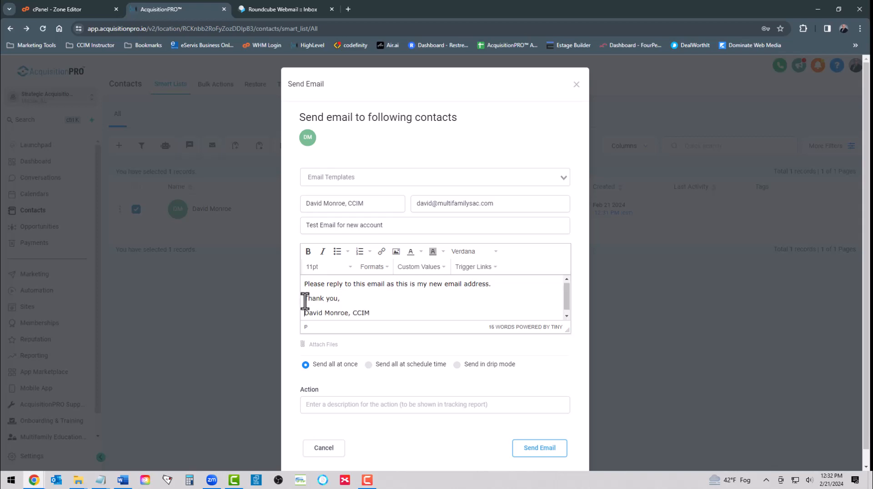
key("BackSpace")
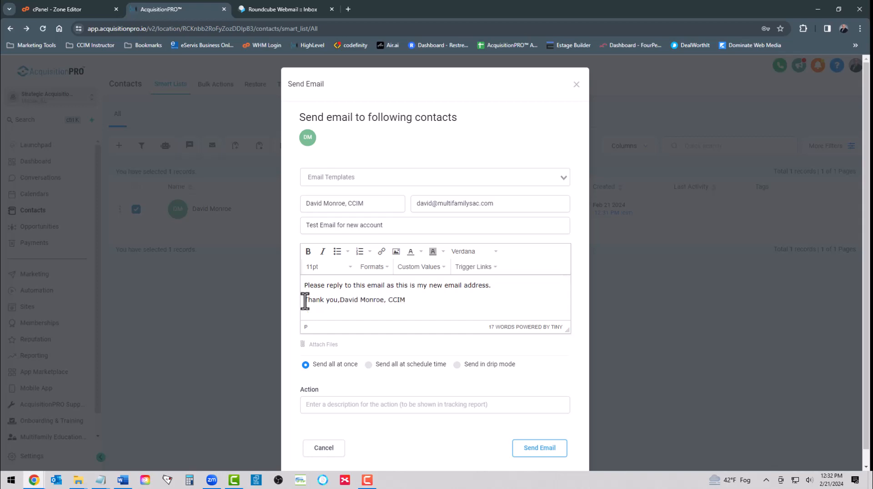
key("shift+Return")
scroll(418, 321, "down", 1)
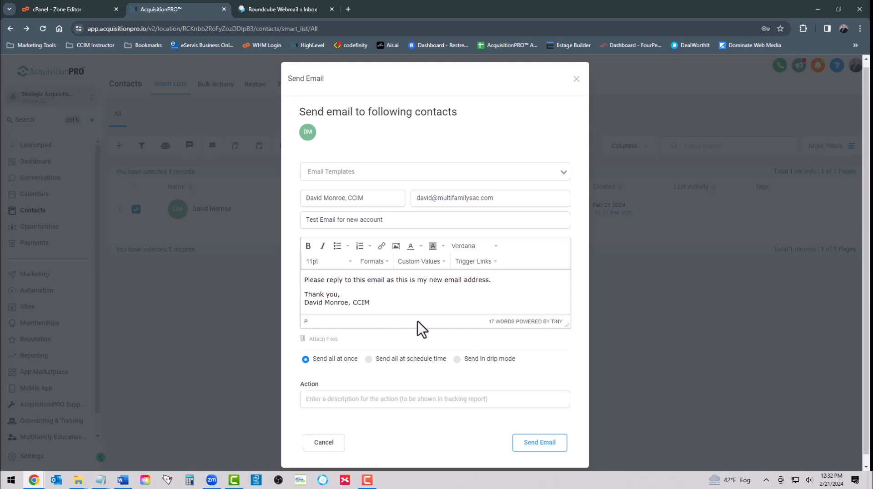
Step: Enter 'Test' as the action description and send the email
left_click(327, 389)
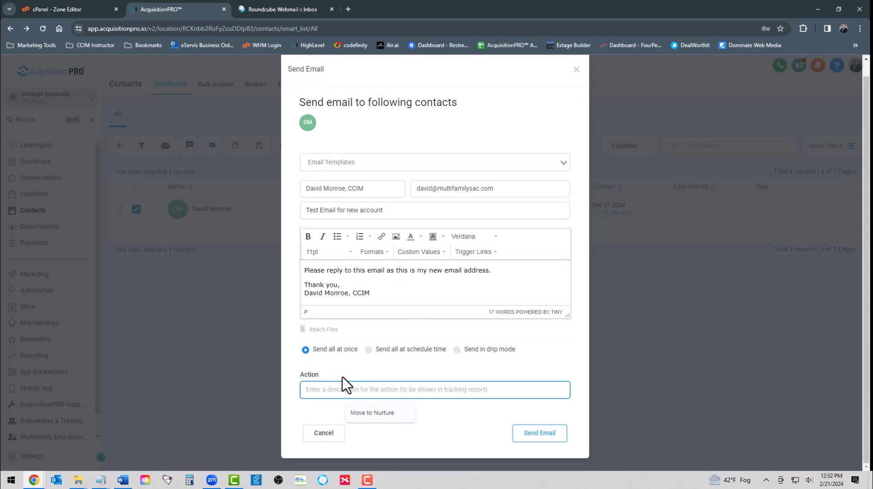
type("Test")
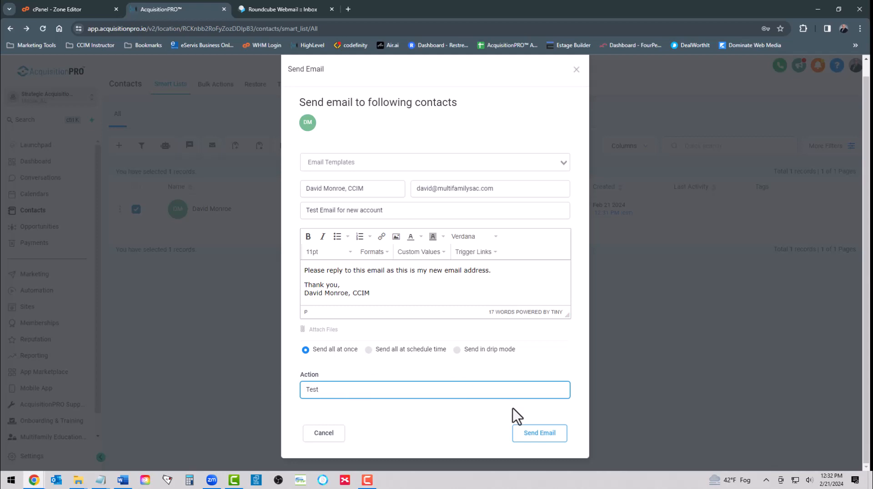
left_click(531, 436)
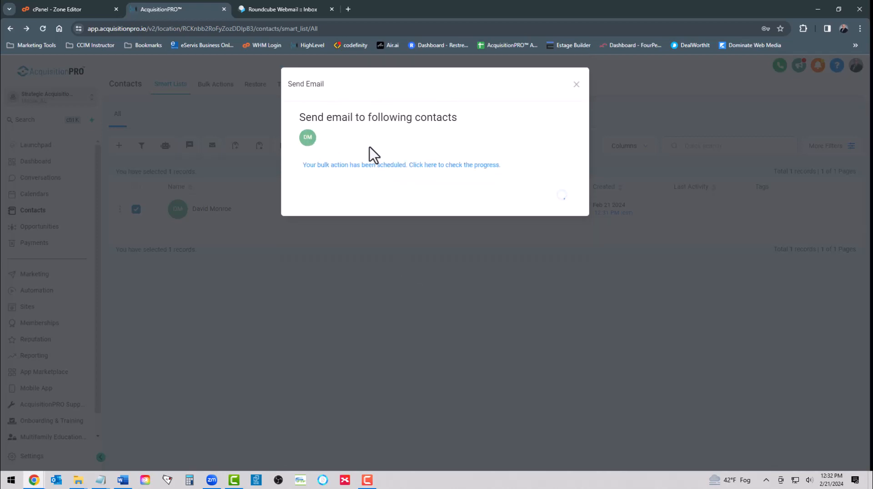
Step: Dismiss the scheduled-send confirmation for the test email
left_click(550, 203)
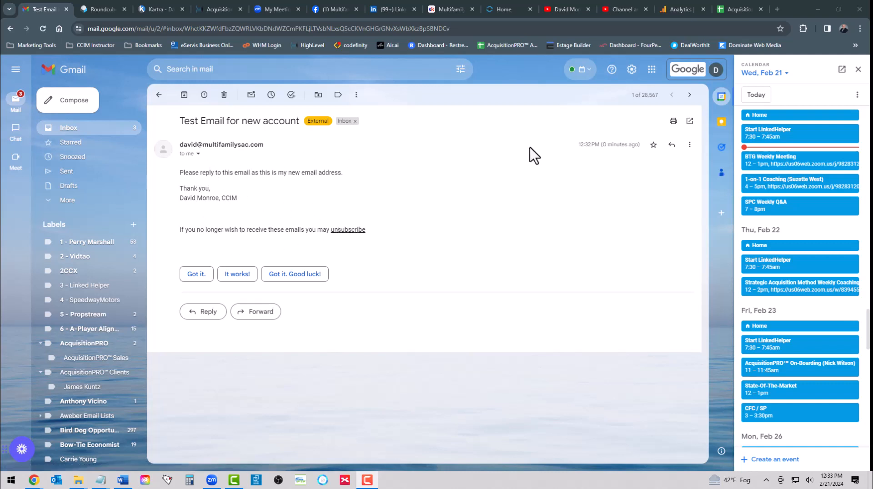
Step: Reply 'Test looks good!' to the Test Email for new account message and send it
left_click(672, 145)
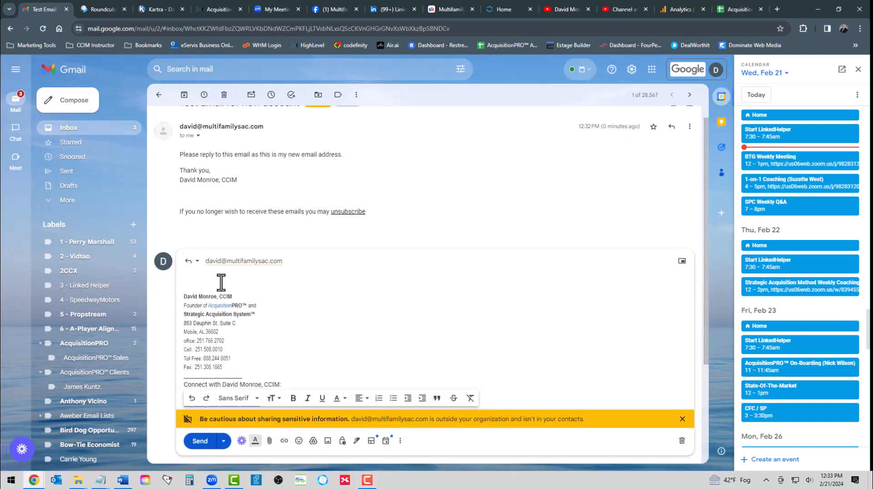
type("Test looks good!")
left_click(199, 441)
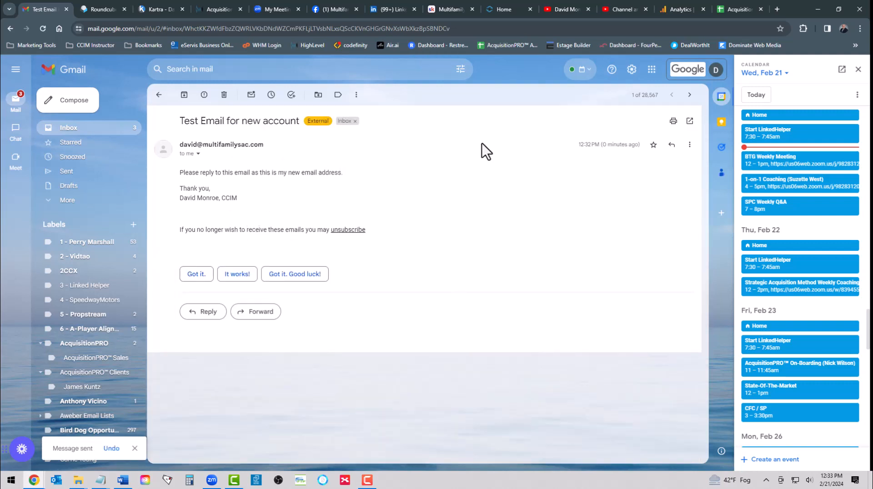
left_click(689, 145)
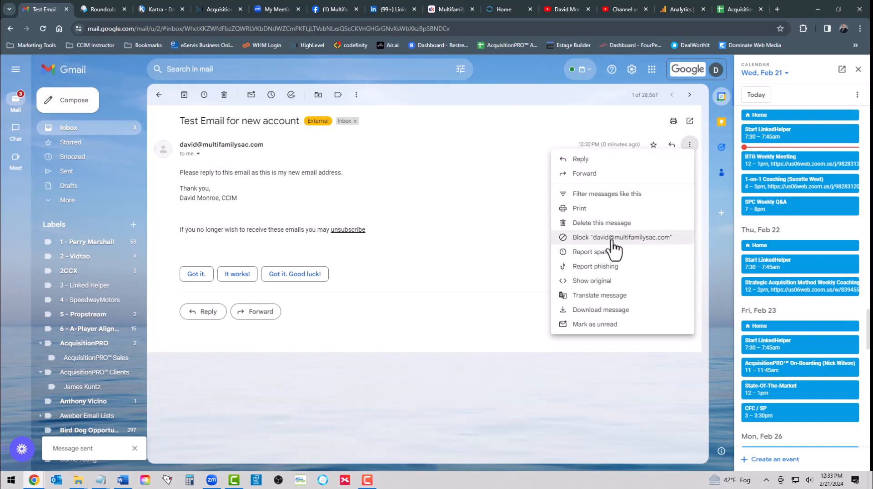
Step: Confirm SPF and DKIM PASS for lc.multifamilysac.com in the original headers, then close that view
left_click(584, 281)
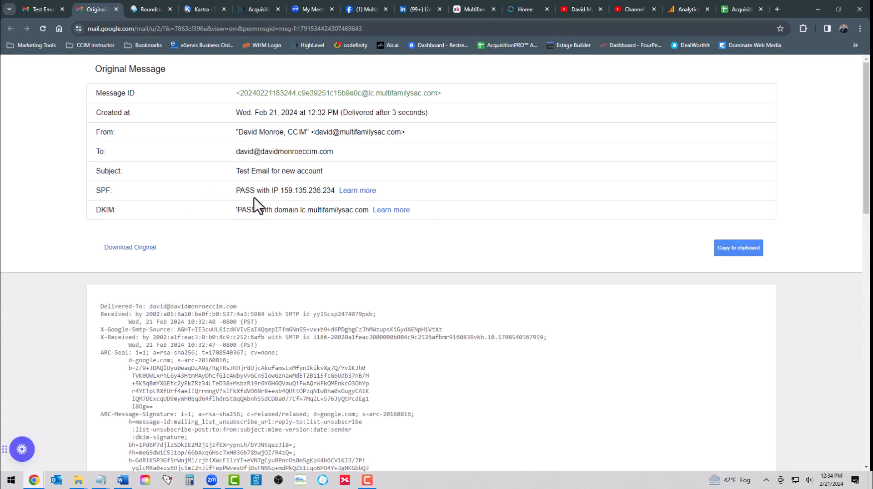
scroll(254, 200, "down", 4)
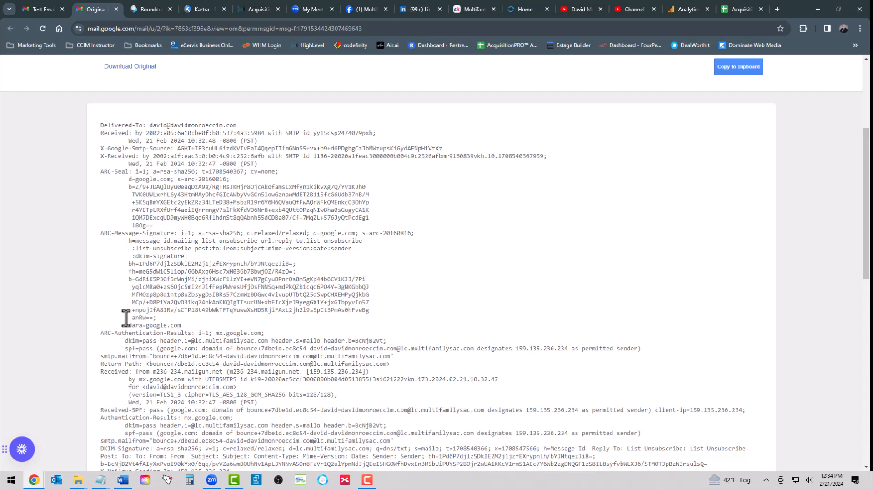
scroll(137, 323, "down", 2)
scroll(138, 323, "down", 4)
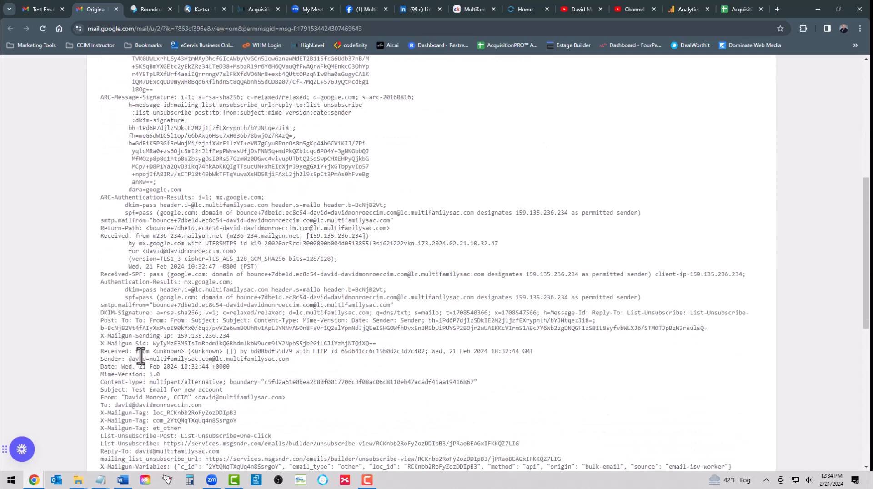
scroll(146, 367, "up", 12)
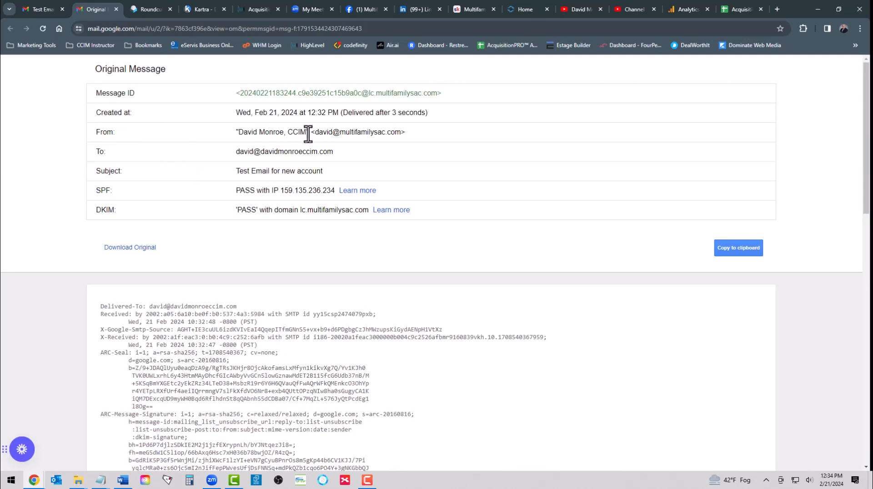
left_click(116, 9)
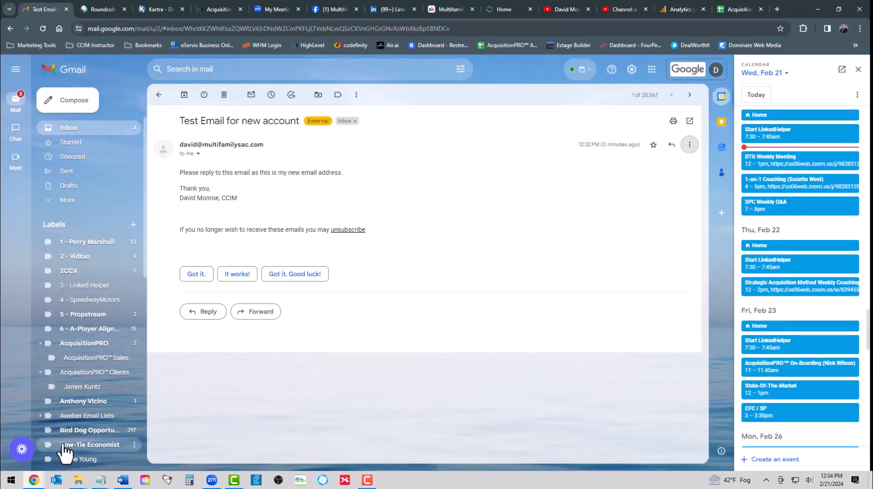
Step: Sign out of the multifamilysac.com Roundcube mailbox and back in with the saved credentials
mouse_move(37, 486)
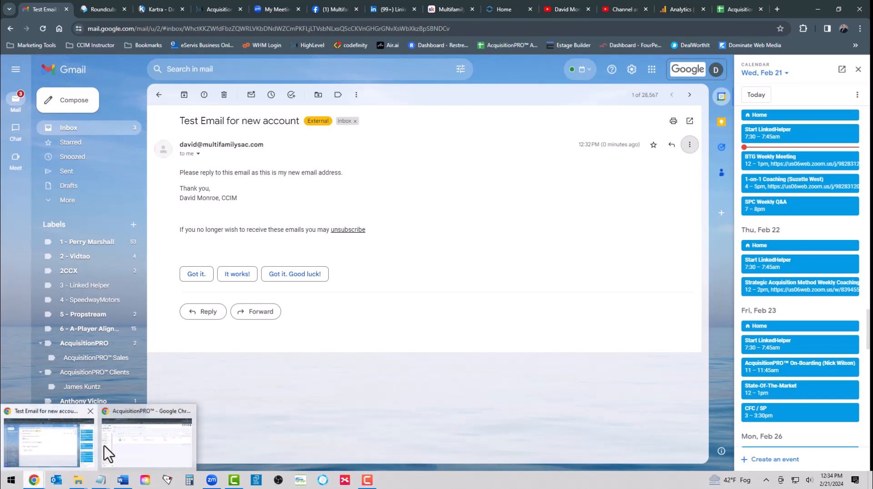
left_click(119, 441)
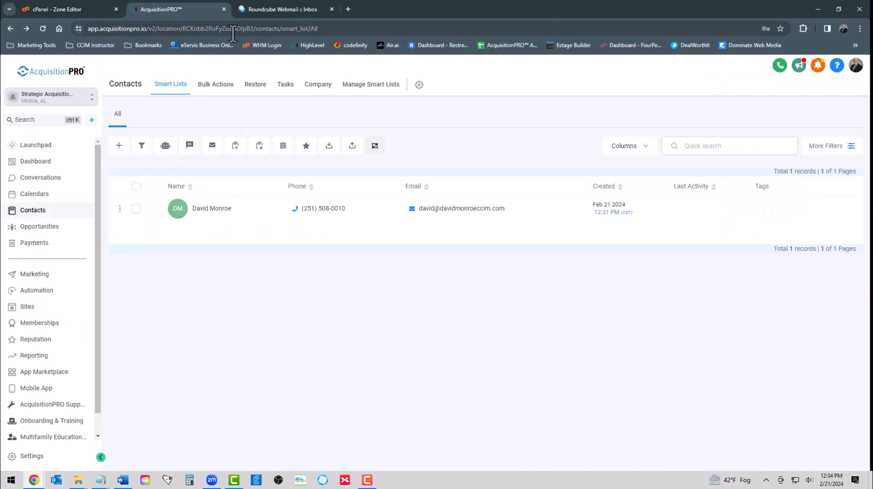
left_click(282, 9)
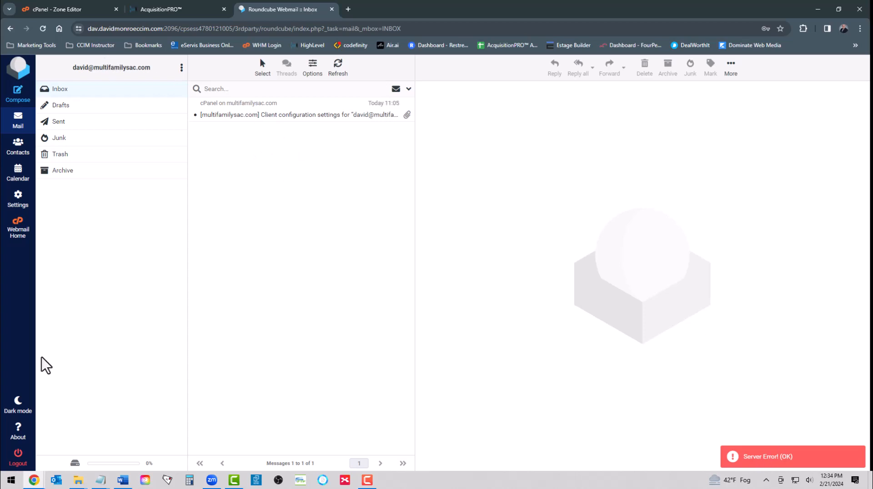
left_click(18, 460)
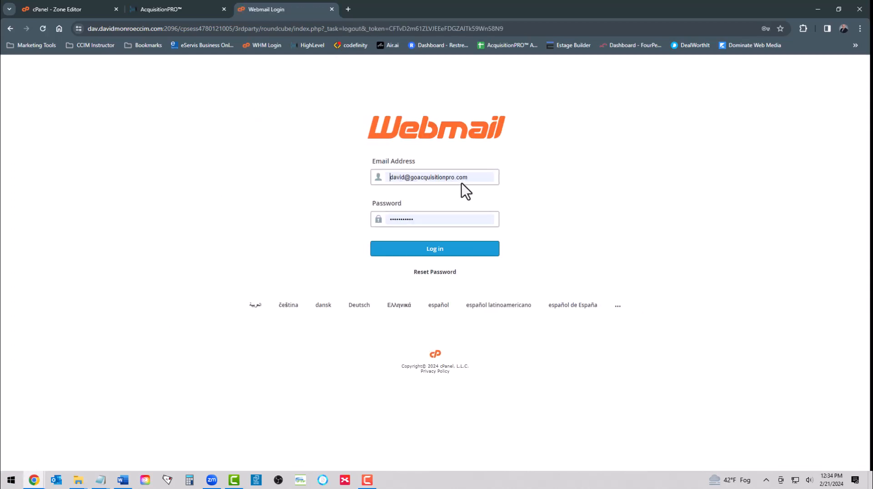
left_click(473, 176)
left_click(403, 249)
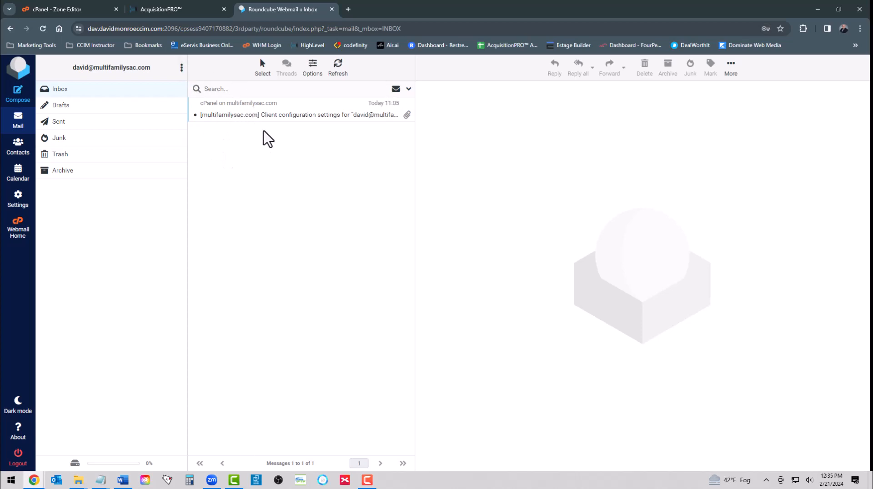
left_click(63, 10)
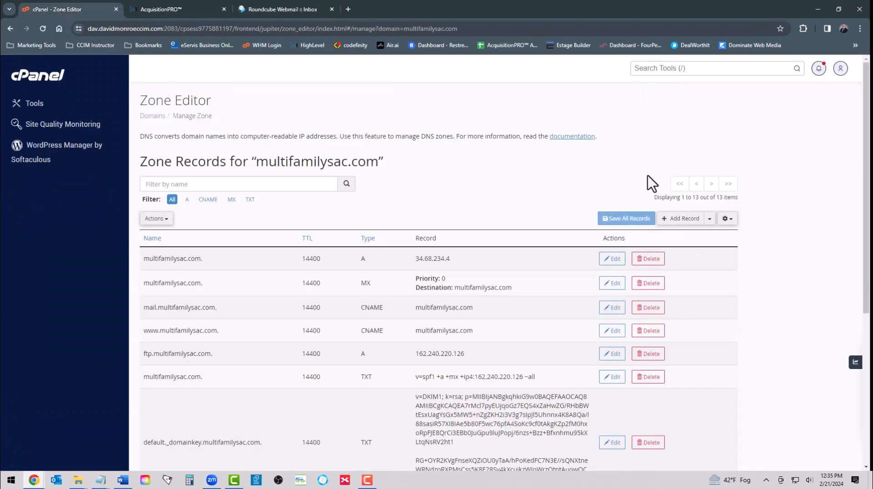
Step: Add a new zone record named _dmarc with type TXT
left_click(667, 223)
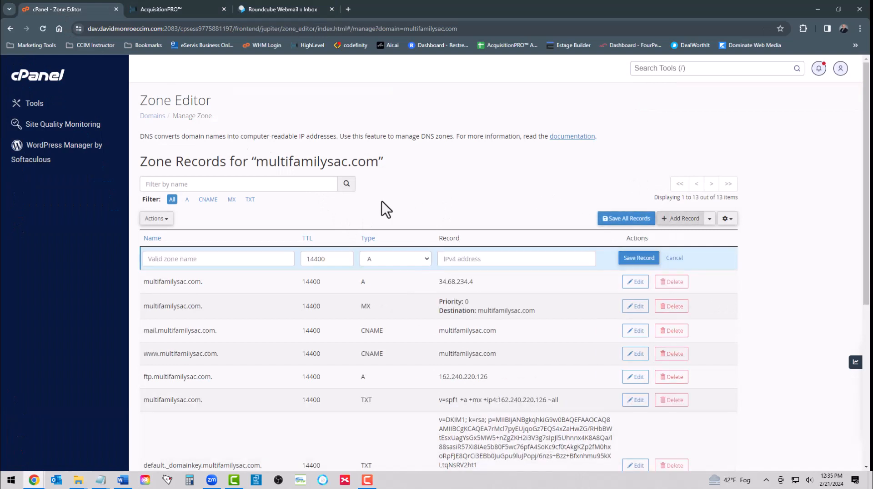
left_click(188, 259)
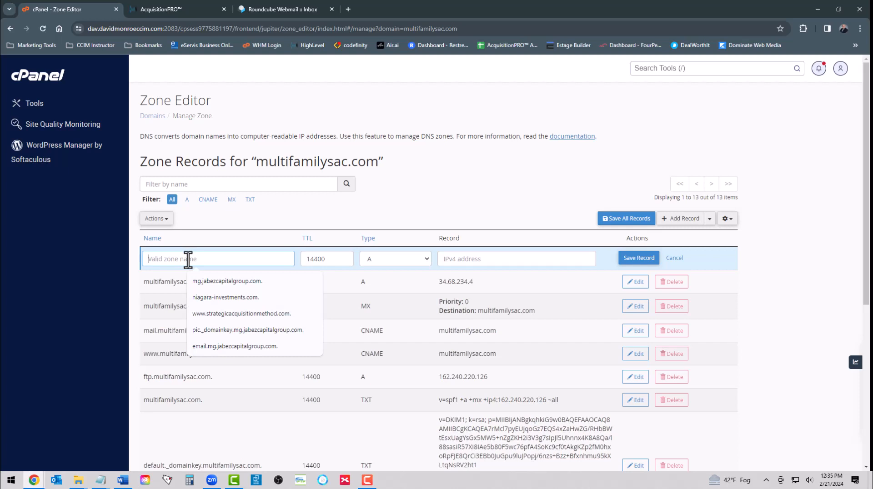
type("_")
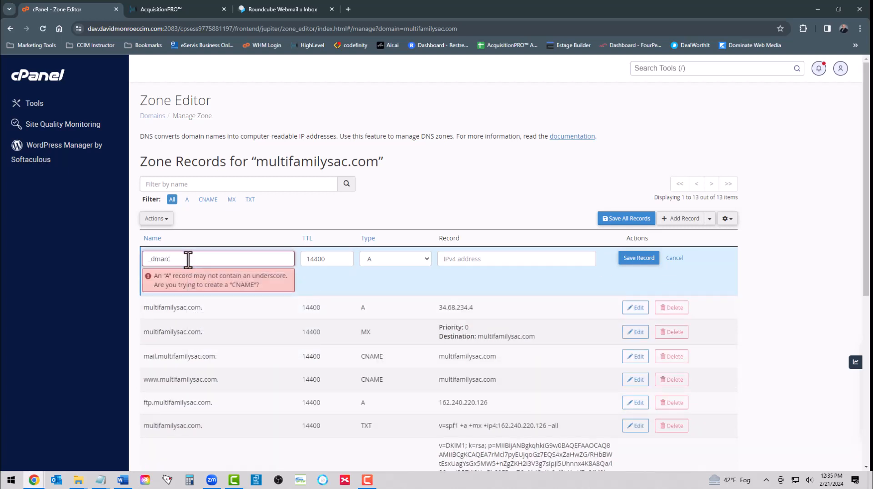
type("dmarc")
left_click(378, 259)
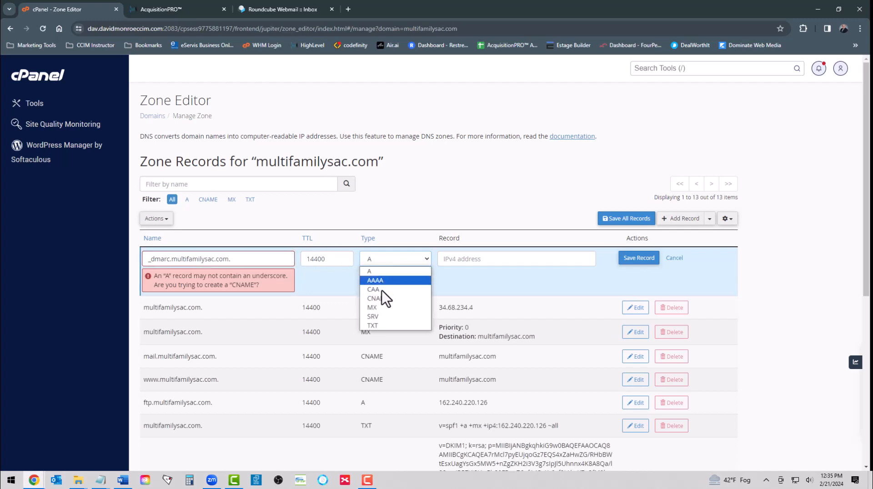
left_click(373, 326)
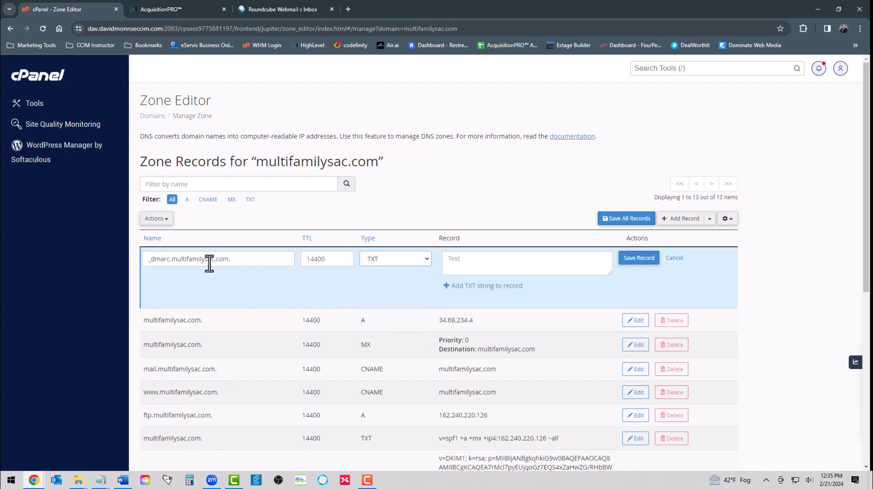
Step: Paste the v=DMARC1; p=none policy, replace the placeholder with the real reporting address, and save
left_click(469, 260)
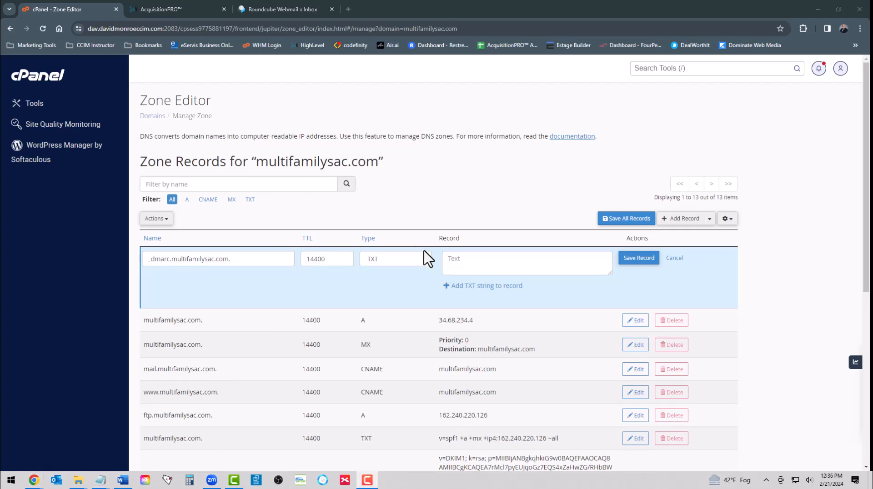
left_click(455, 261)
right_click(455, 261)
left_click(484, 141)
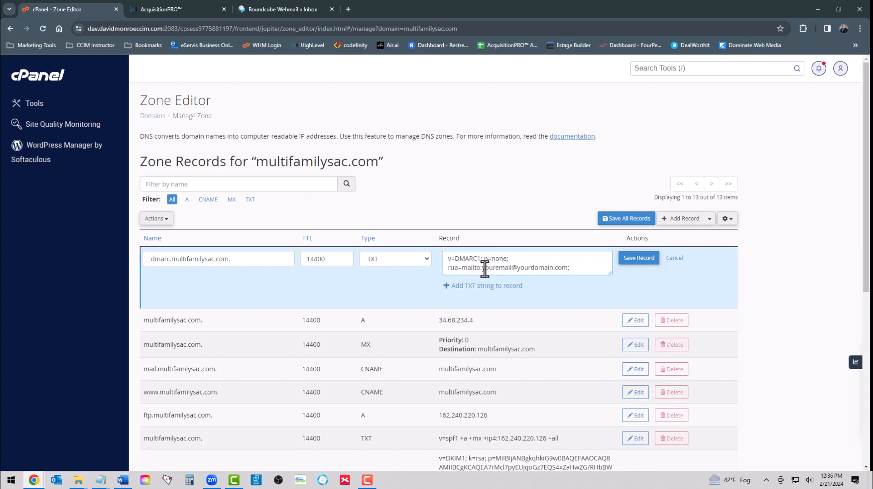
left_click_drag(483, 269, 569, 273)
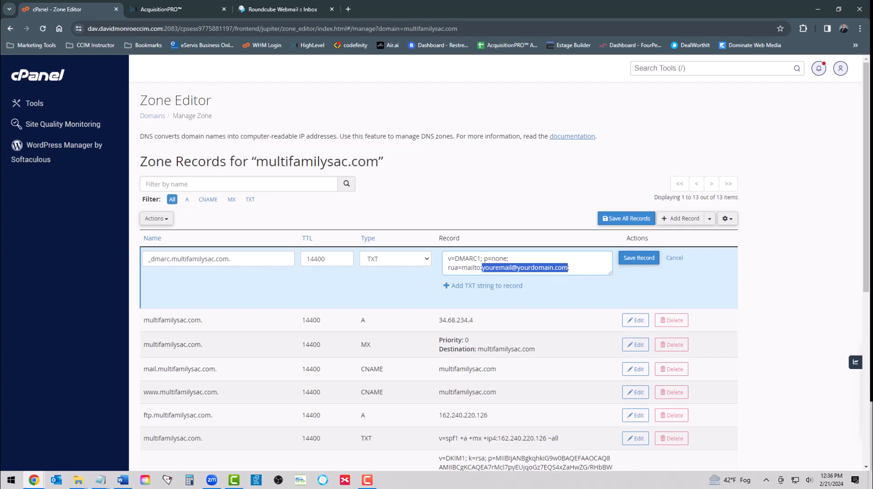
key("alt+Tab")
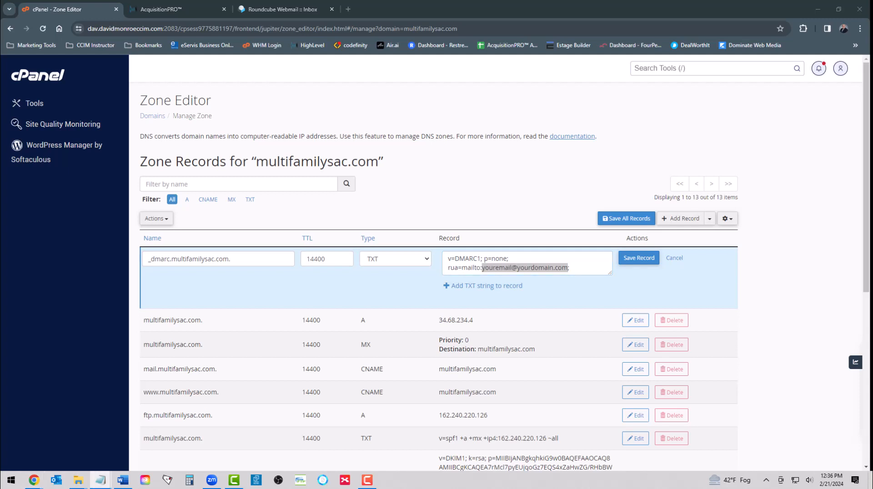
right_click(550, 267)
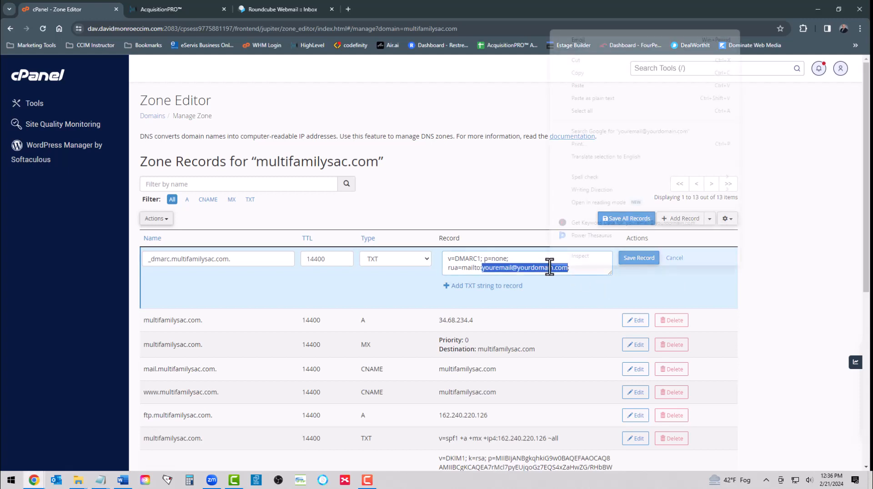
left_click(578, 86)
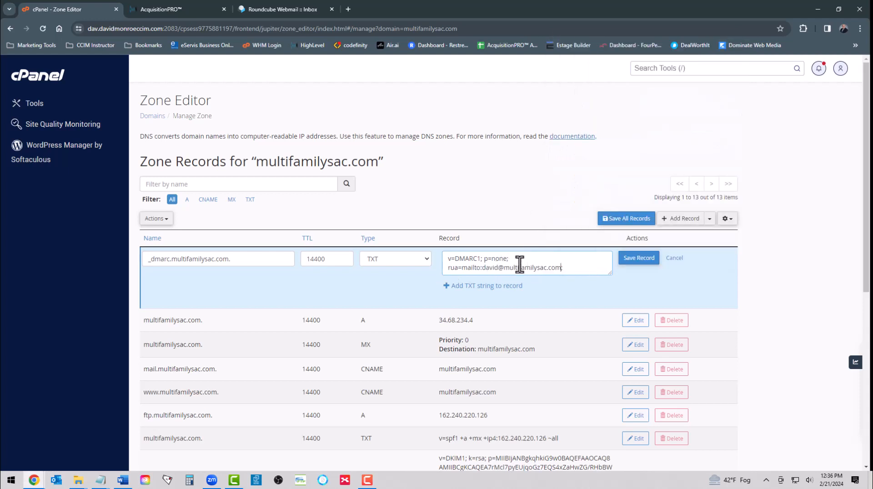
left_click(636, 265)
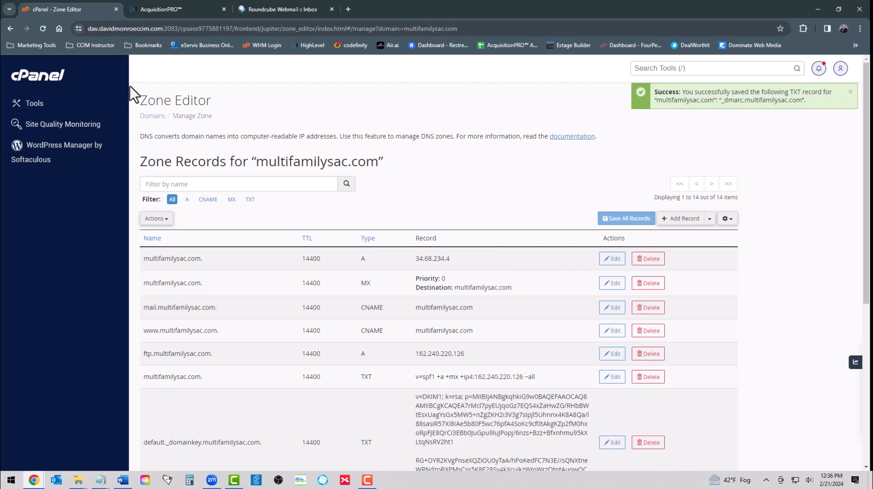
Step: Refresh the Roundcube inbox to confirm the 'Re: Test Email for new account' reply arrived
left_click(261, 9)
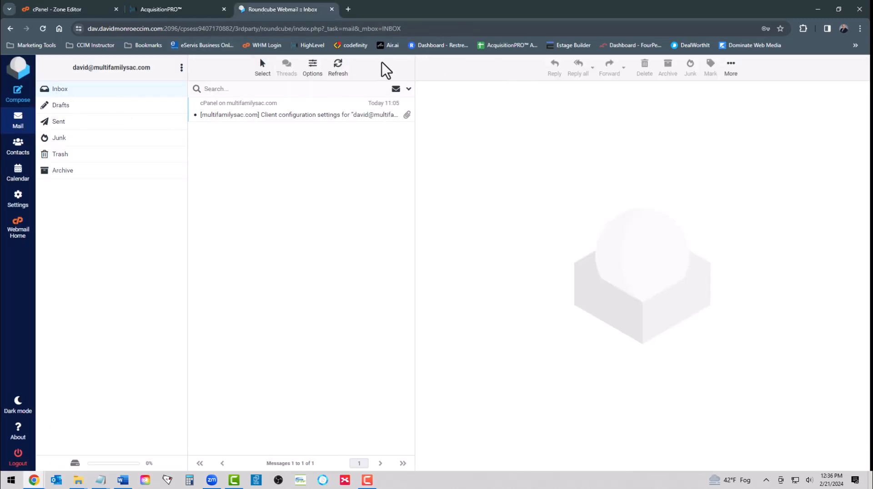
left_click(338, 67)
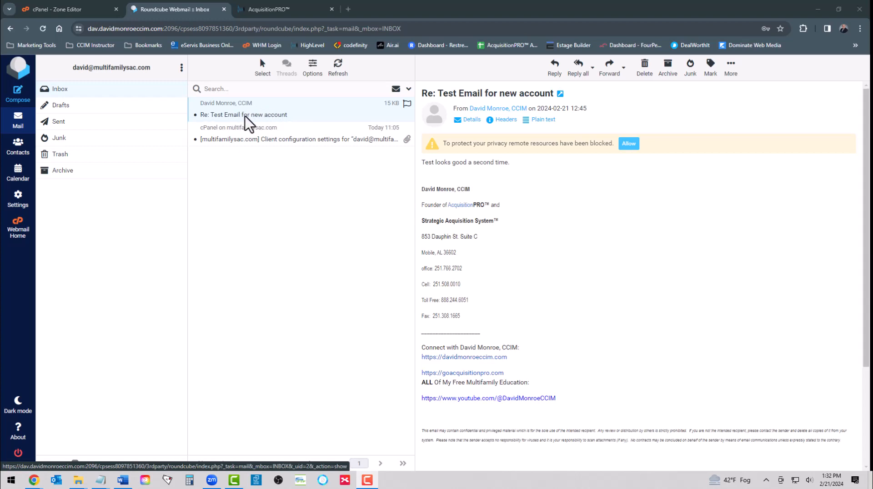
left_click(269, 9)
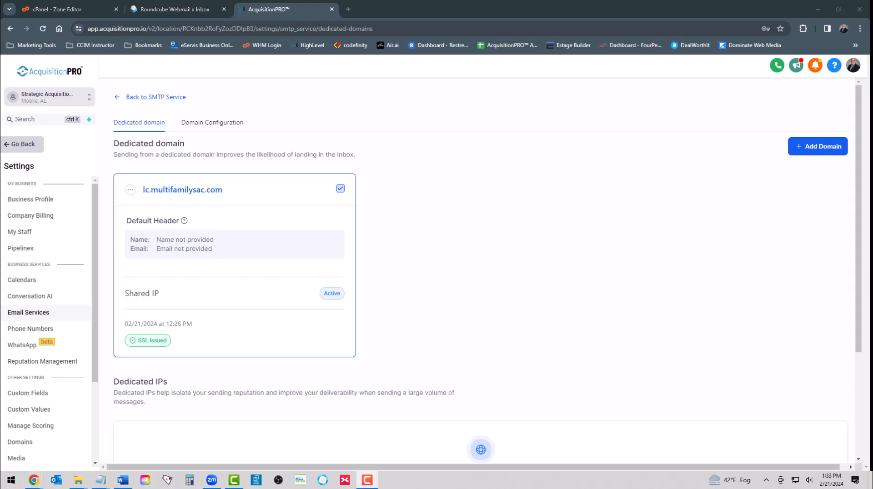
Step: Open Business Profile from the AcquisitionPRO Settings sidebar
left_click(27, 202)
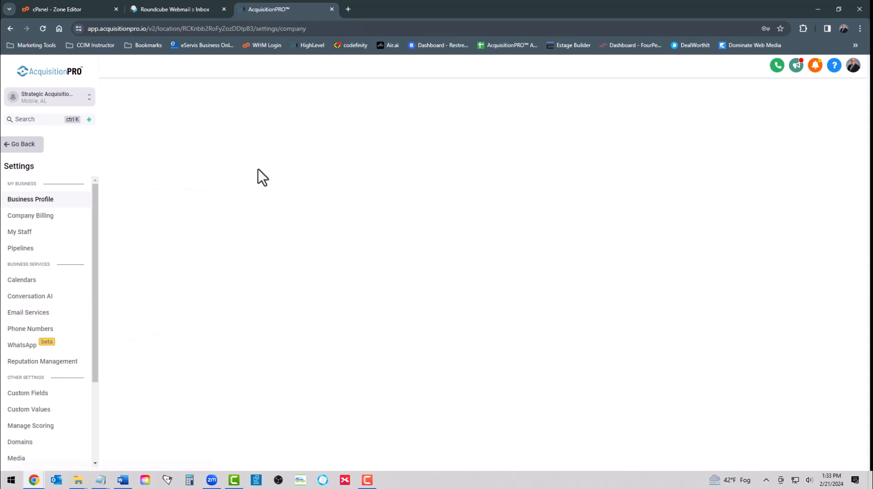